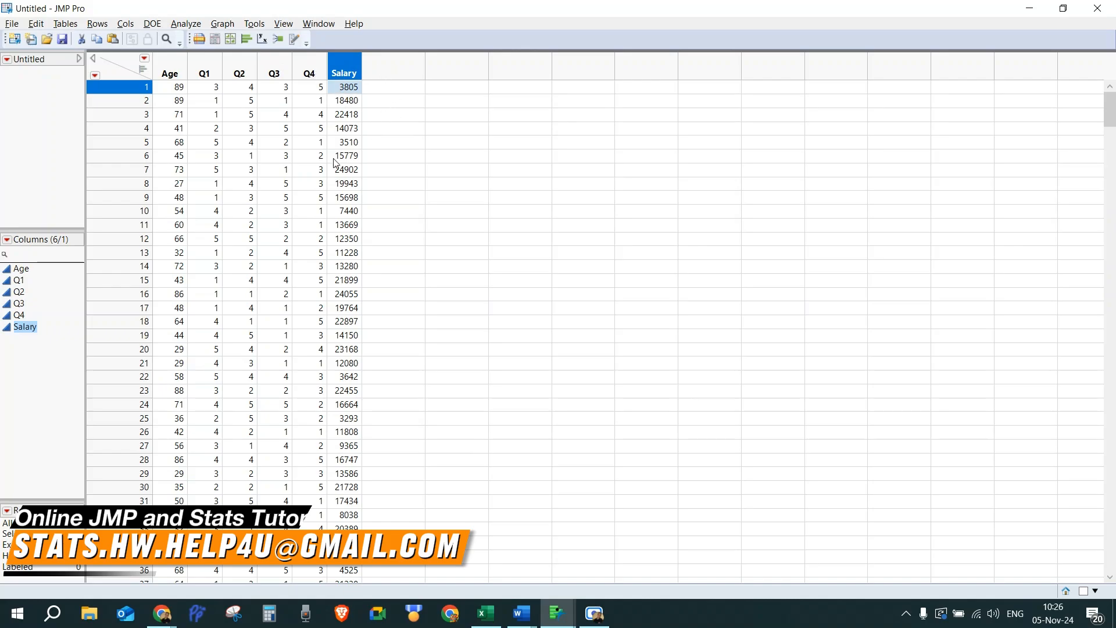
Step: Review the list of constructed-variable tasks in the Word document
key(alt+Tab)
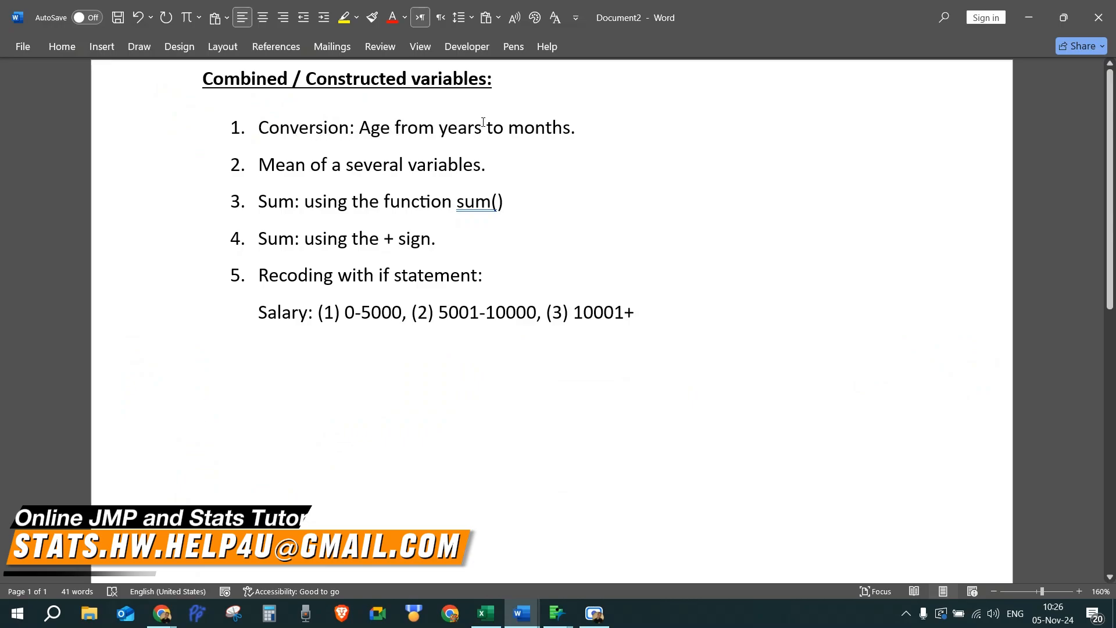
key(alt+Tab)
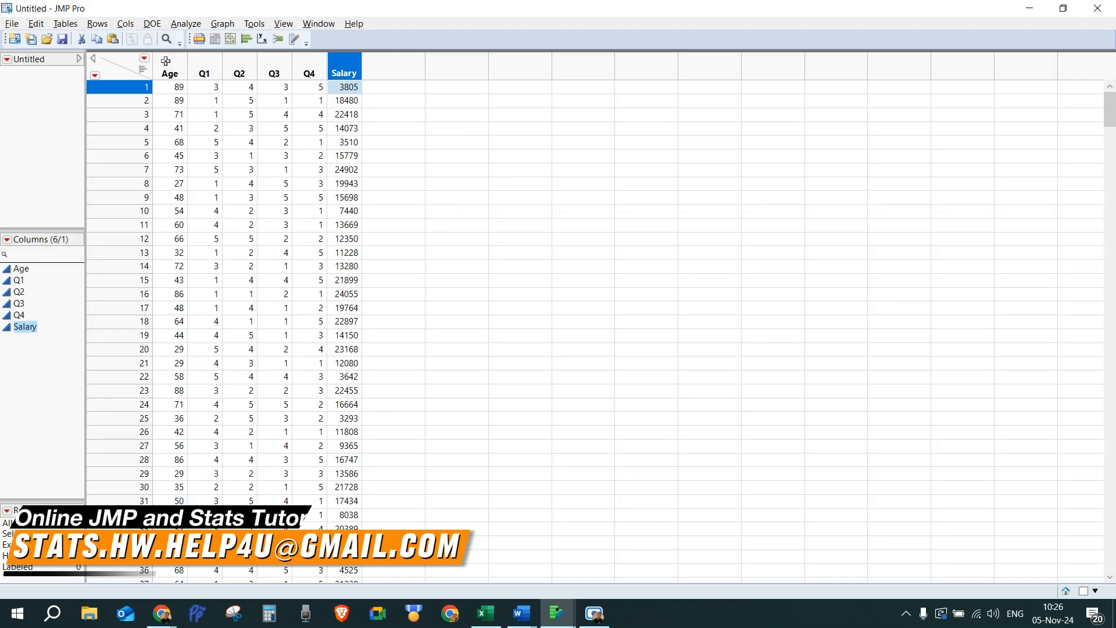
Step: Insert a new empty column in front of the Q1 column
click(206, 68)
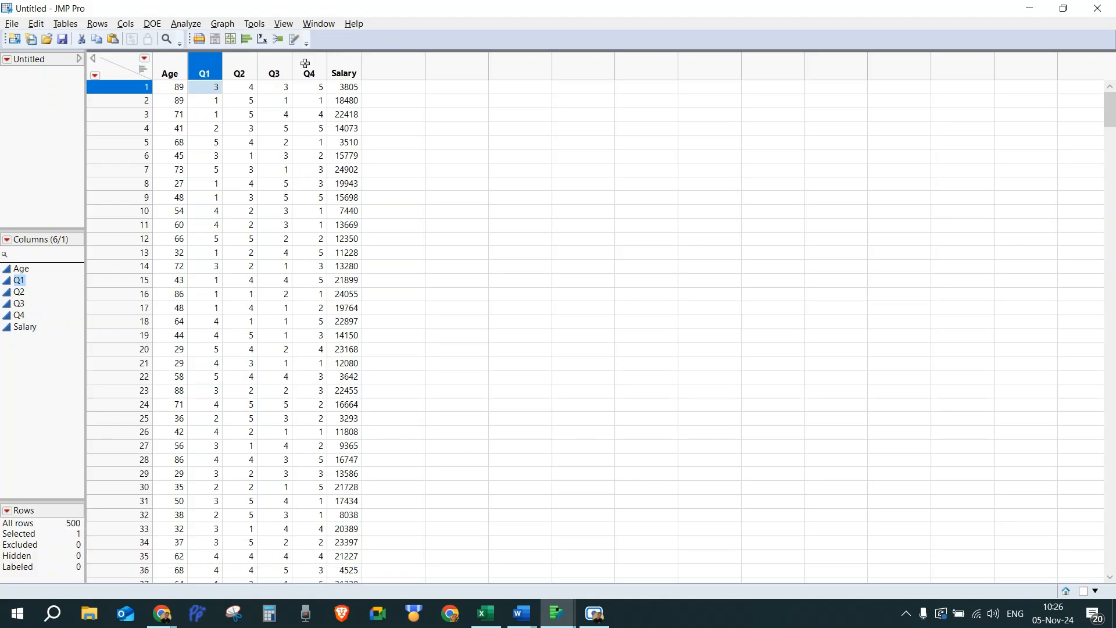
right_click(205, 68)
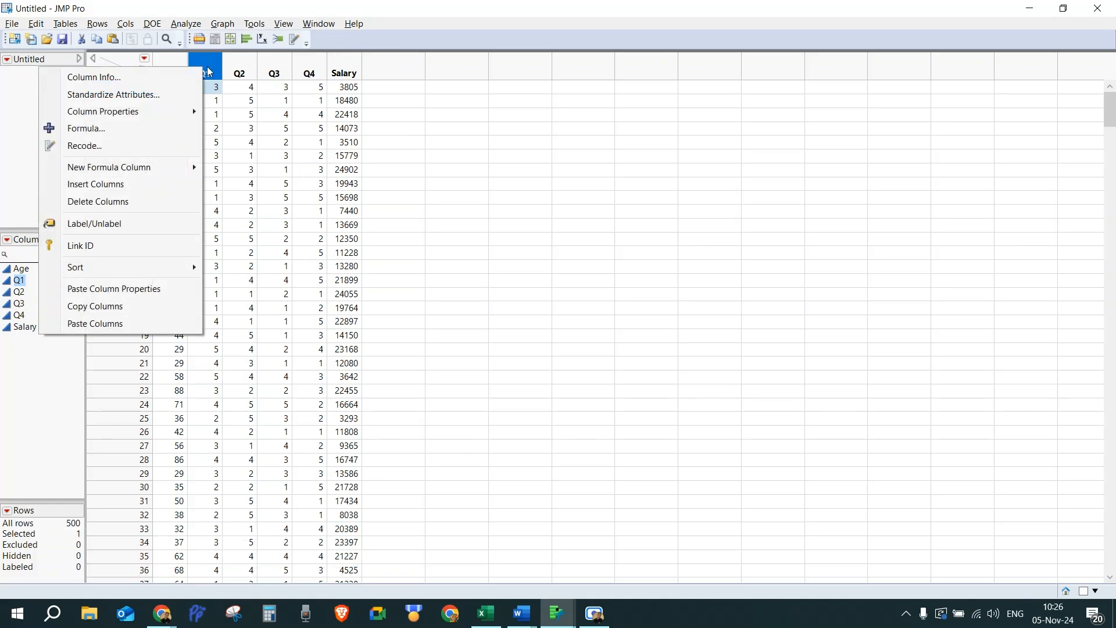
click(141, 184)
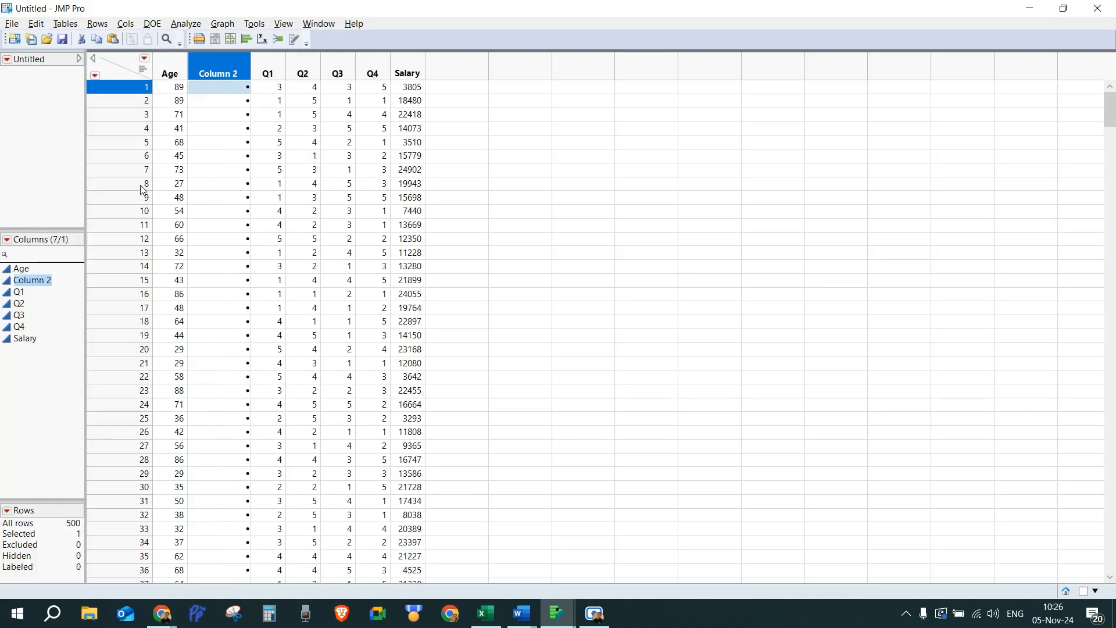
Step: Rename the new column to Age in months
double_click(210, 73)
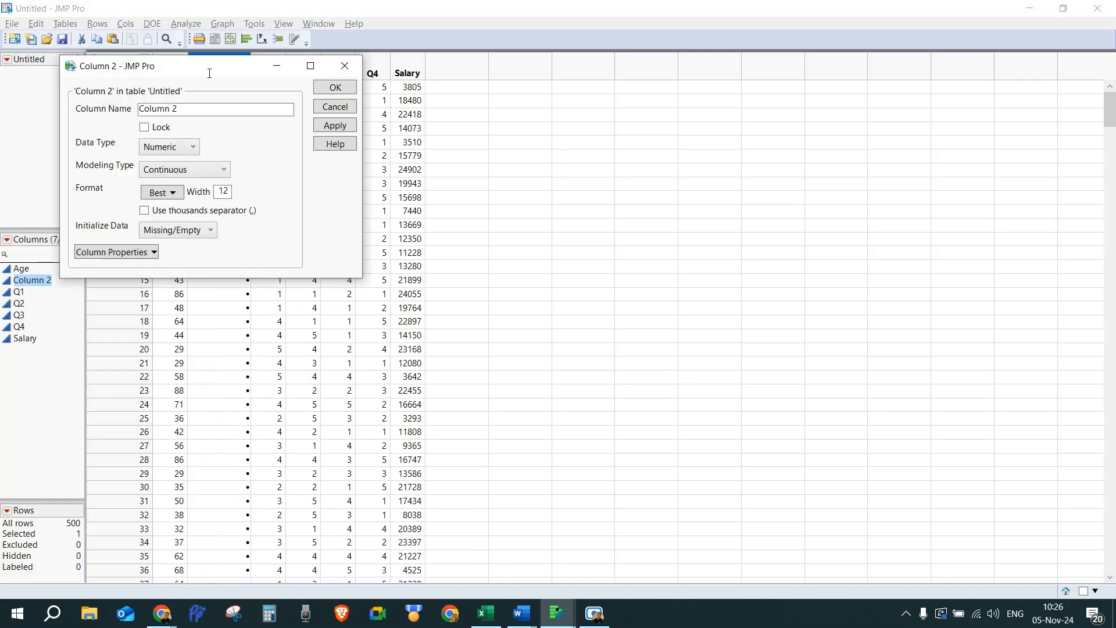
triple_click(153, 108)
text(Age in )
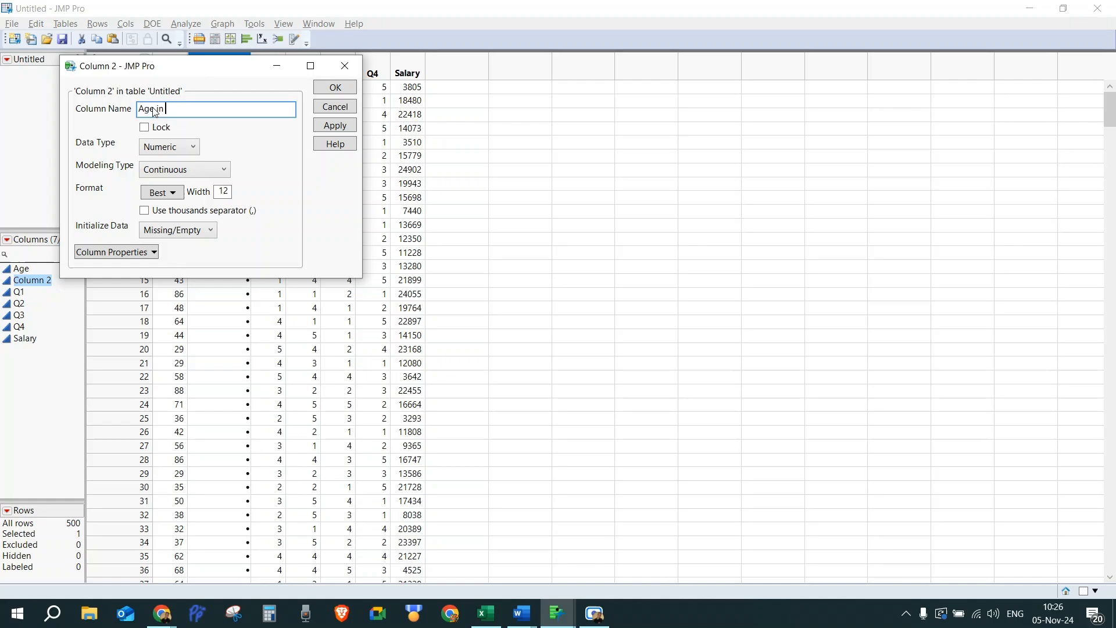
text( month)
key(BackSpace)
key(BackSpace)
key(BackSpace)
key(BackSpace)
key(BackSpace)
key(BackSpace)
key(BackSpace)
text(months)
click(331, 89)
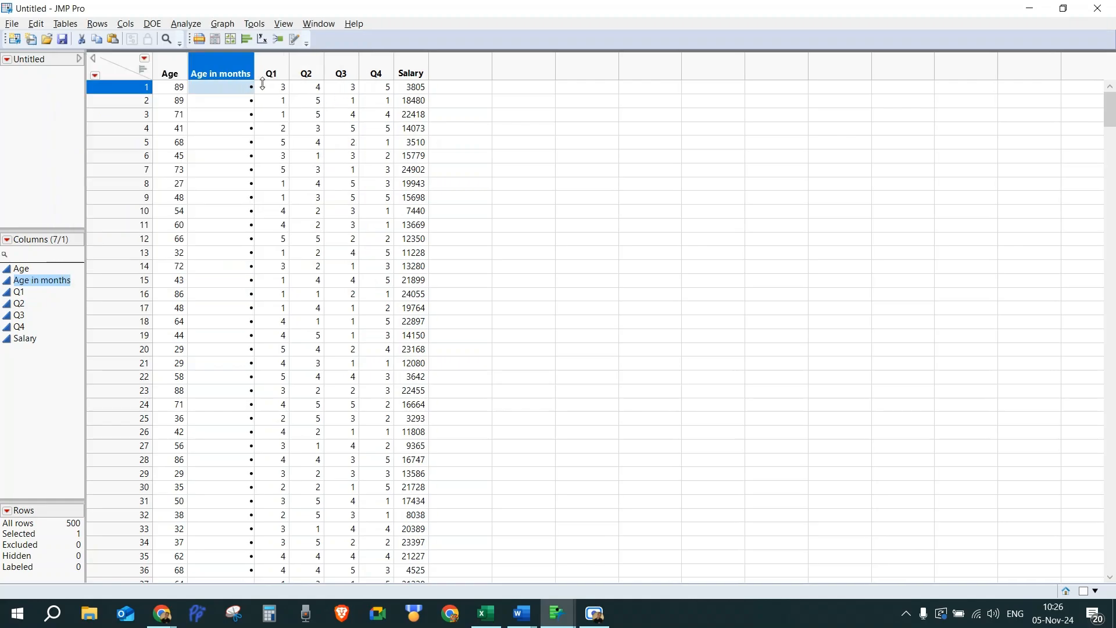
Step: Give the Age in months column the formula 12 * Age
right_click(213, 70)
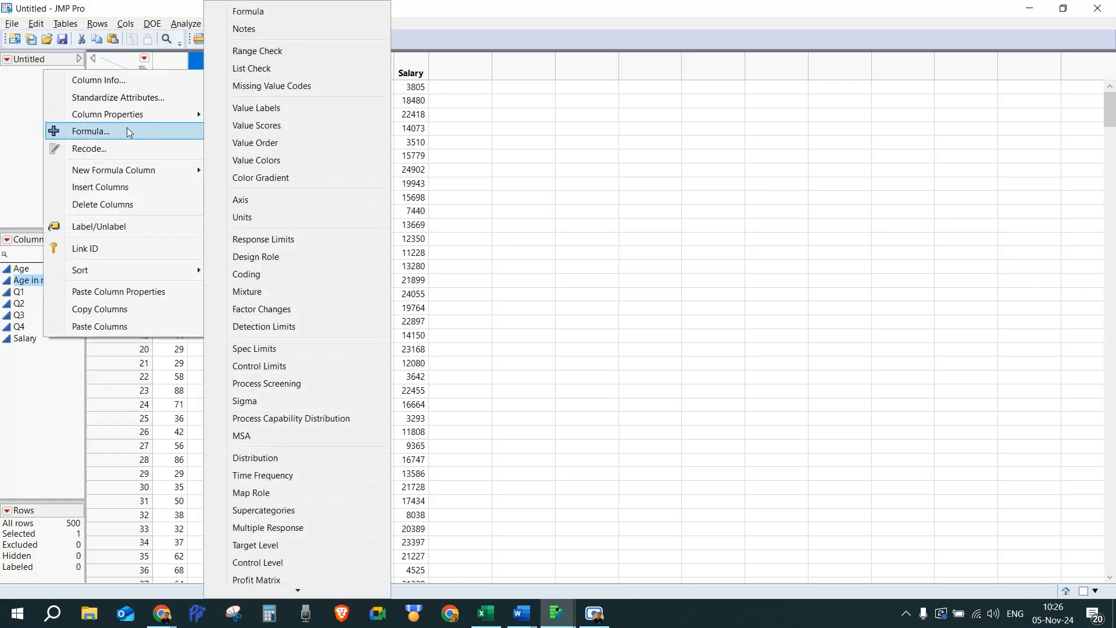
click(129, 131)
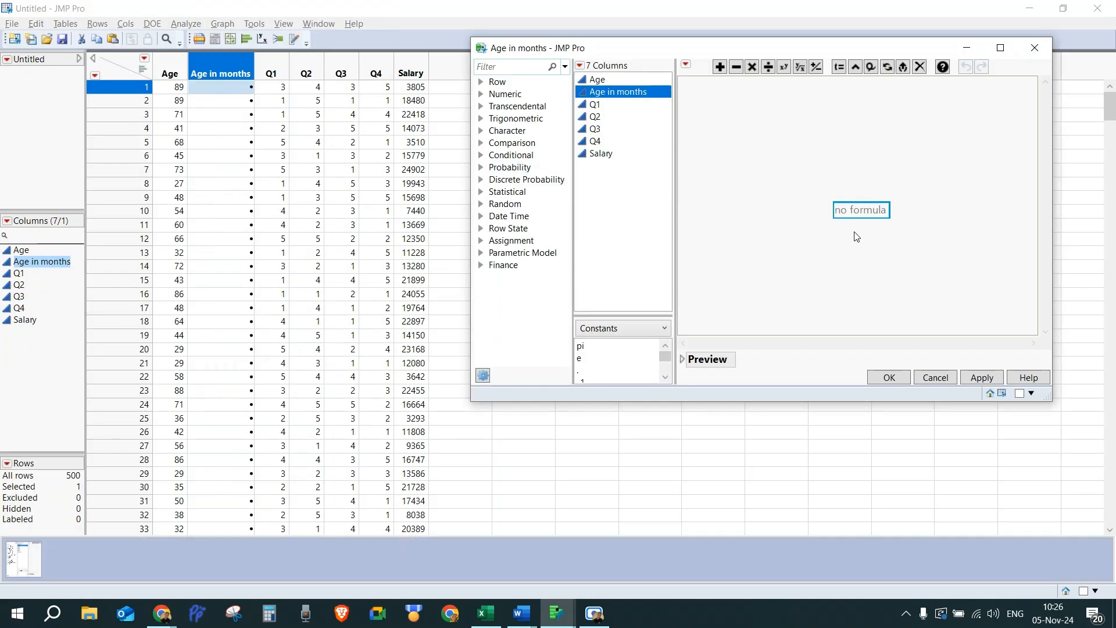
drag(772, 51, 433, 121)
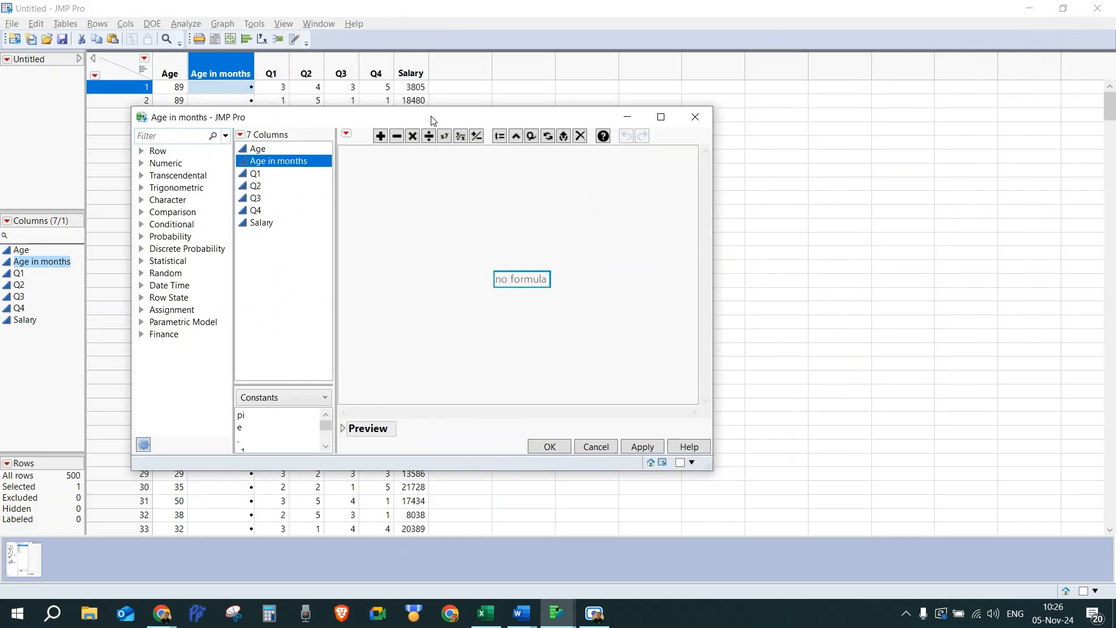
text(12 *)
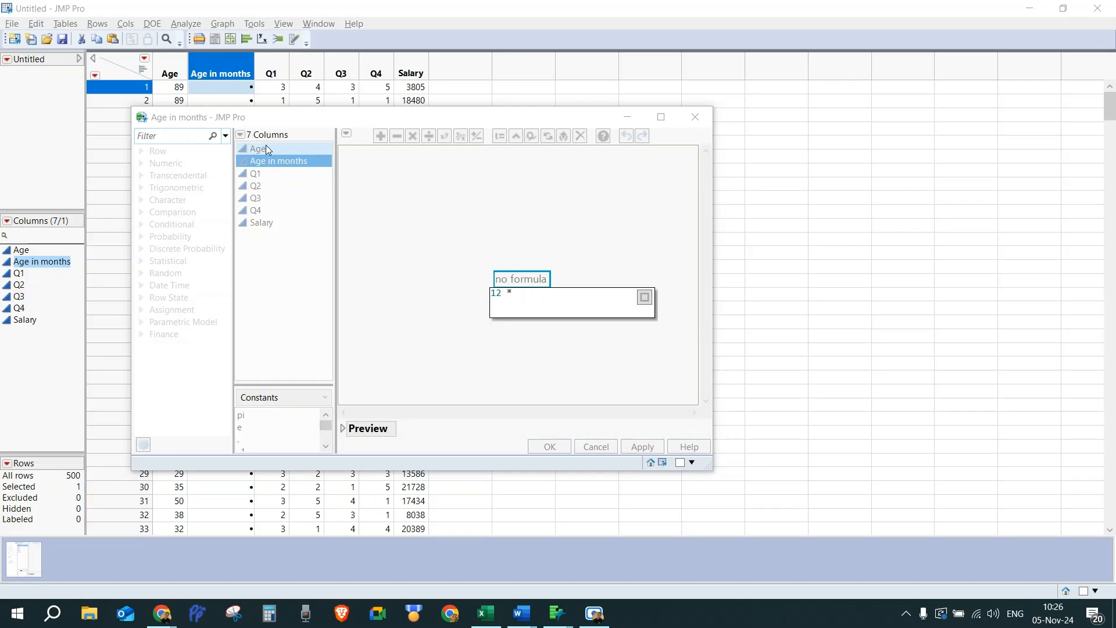
text(Age)
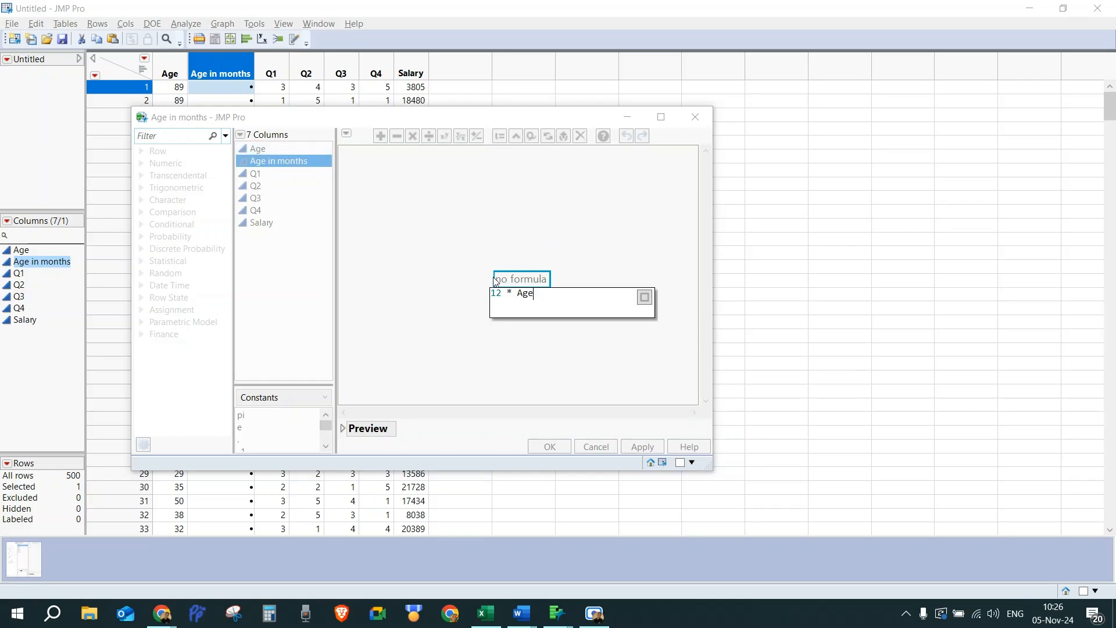
key(Return)
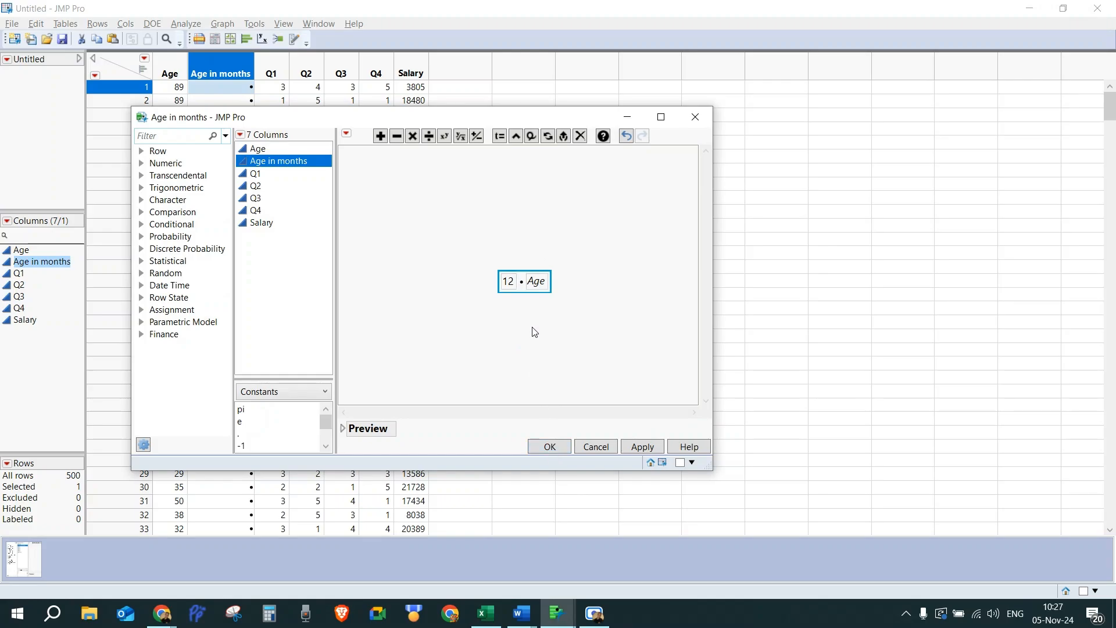
click(549, 447)
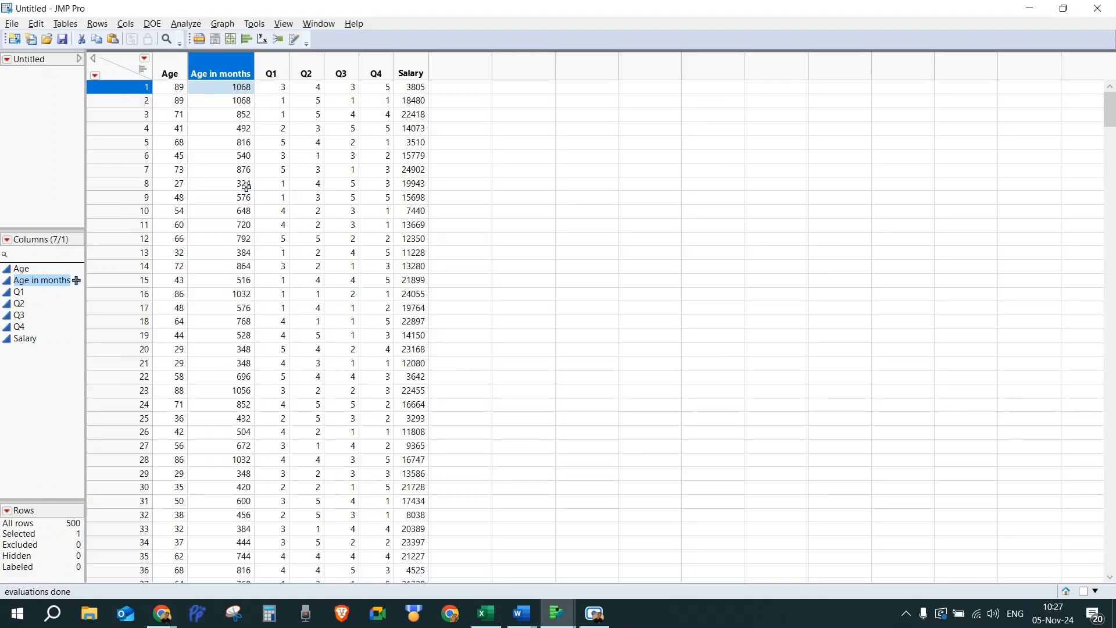
Step: Check the computed age values and review the task list in the Word document
scroll(209, 237, down, 5)
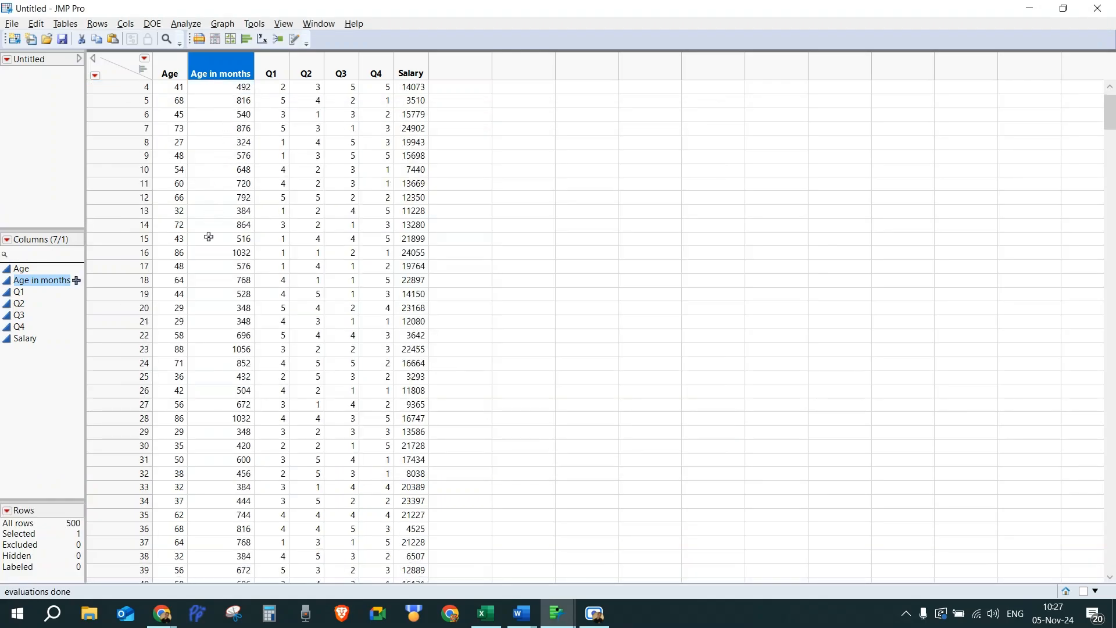
scroll(209, 237, up, 5)
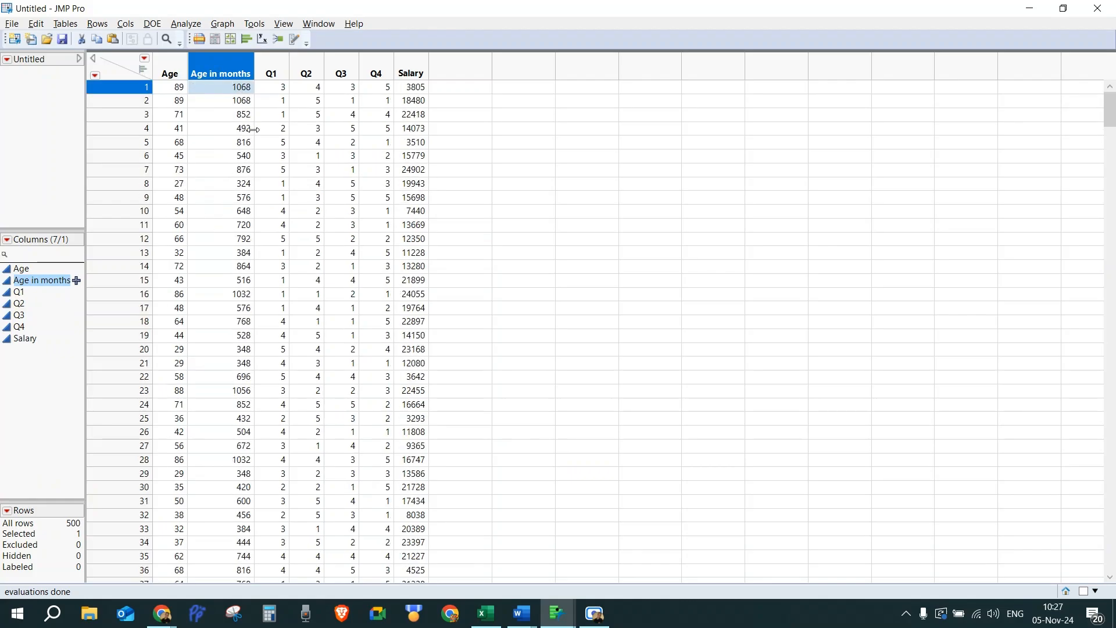
key(alt+Tab)
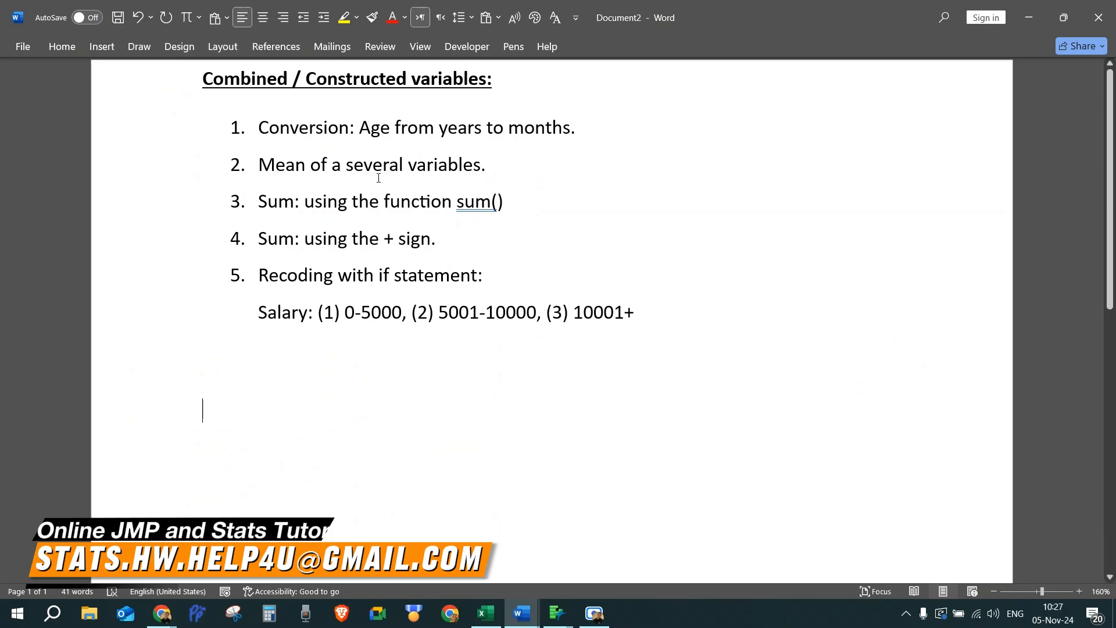
key(alt+Tab)
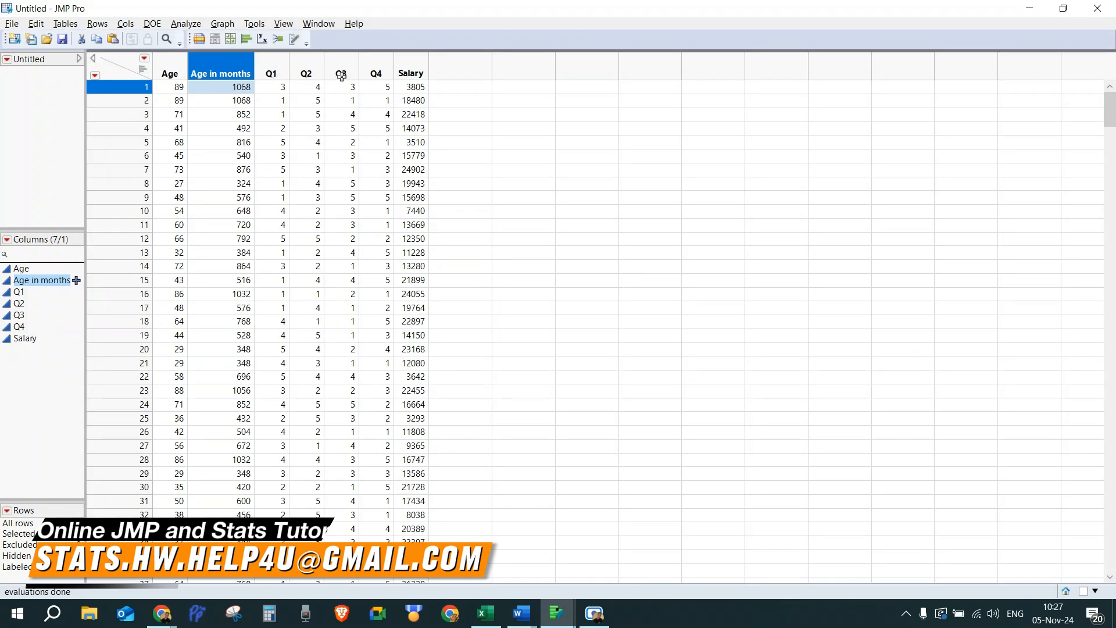
Step: Insert a new empty column in front of the Salary column
click(410, 65)
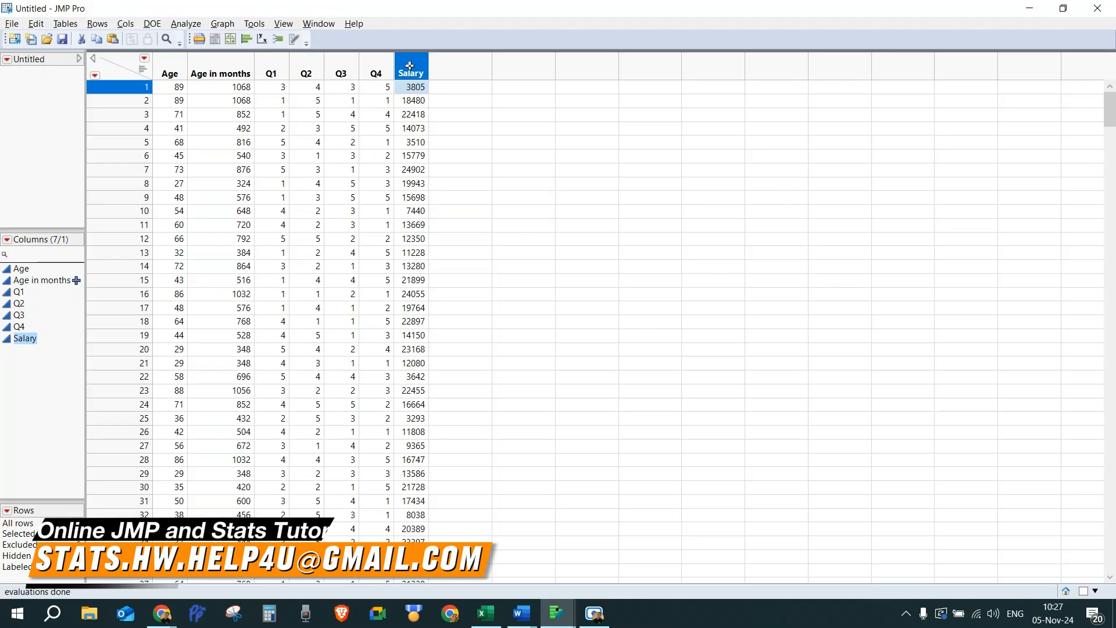
right_click(412, 68)
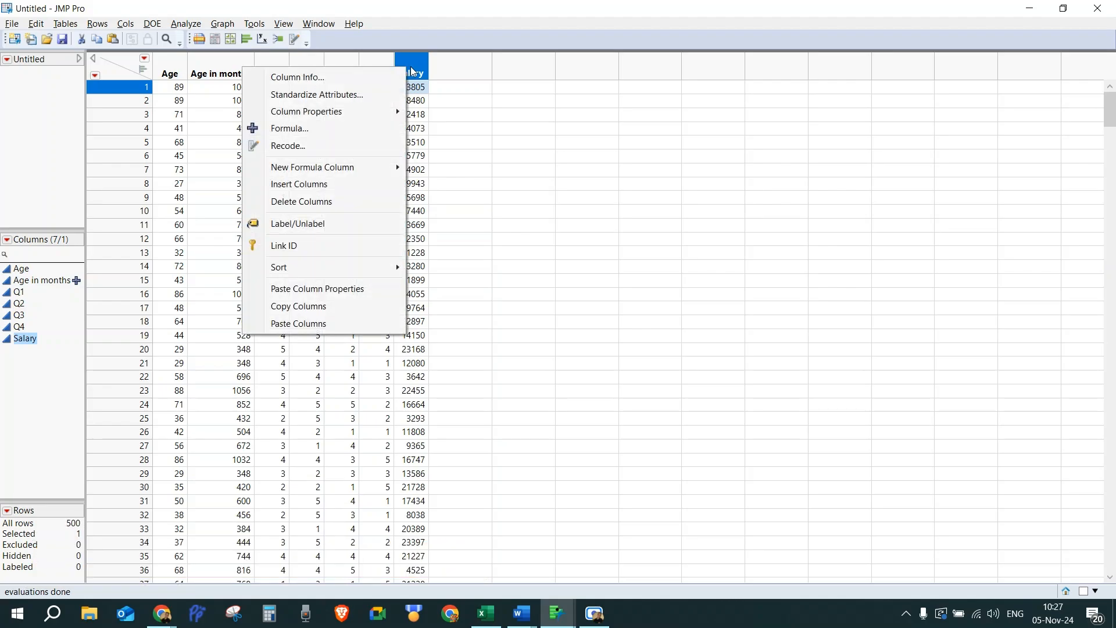
click(314, 185)
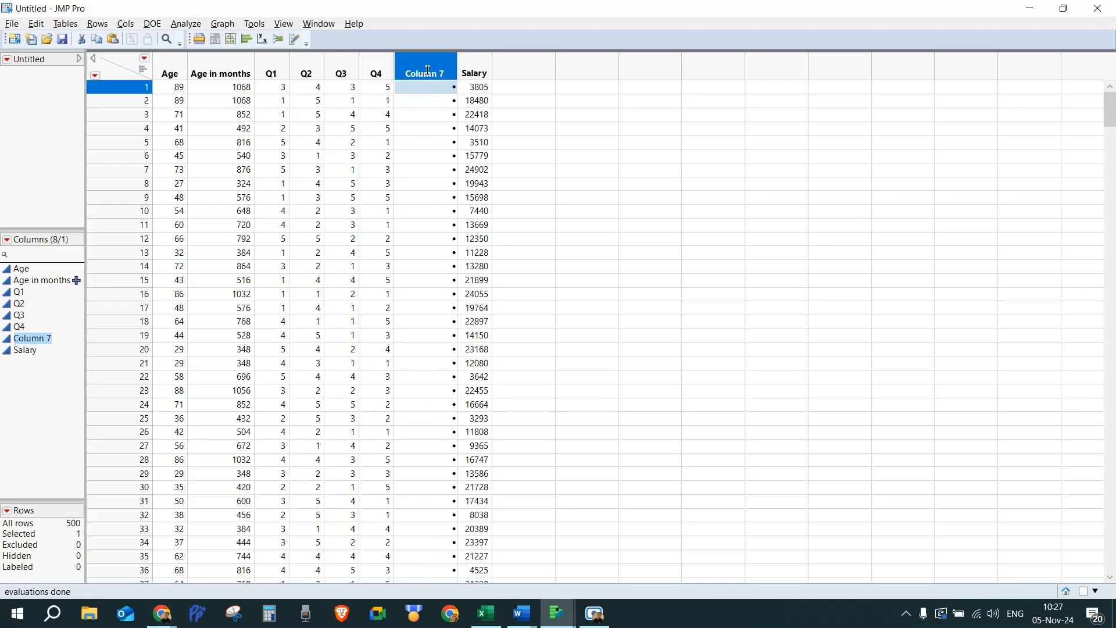
Step: Rename the new column to mean_q1-q4
double_click(428, 70)
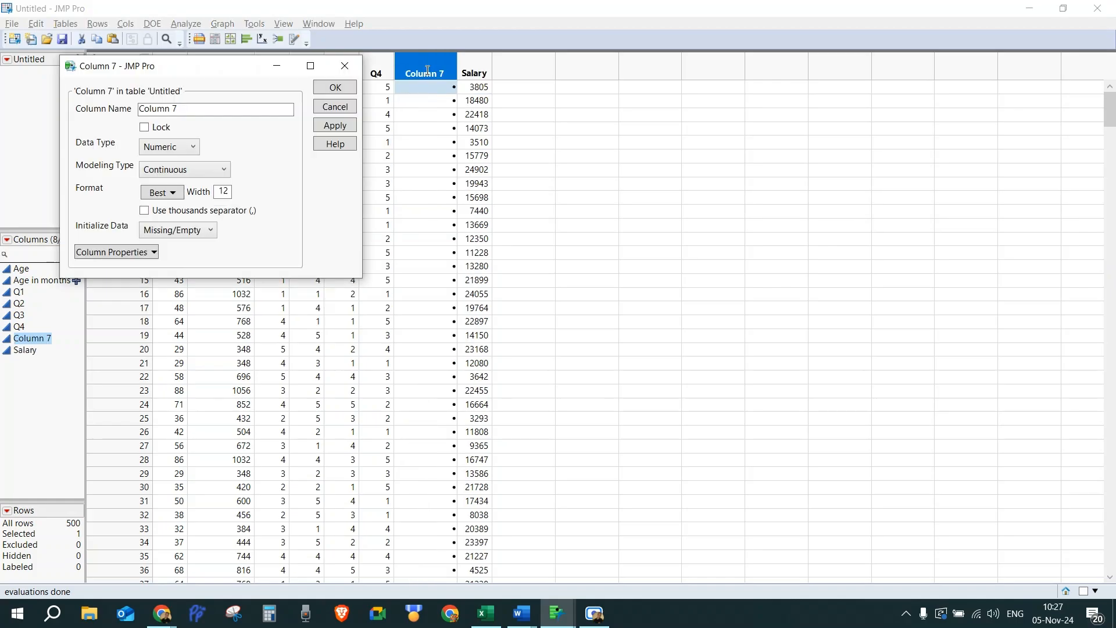
triple_click(158, 110)
text(mean_q1-)
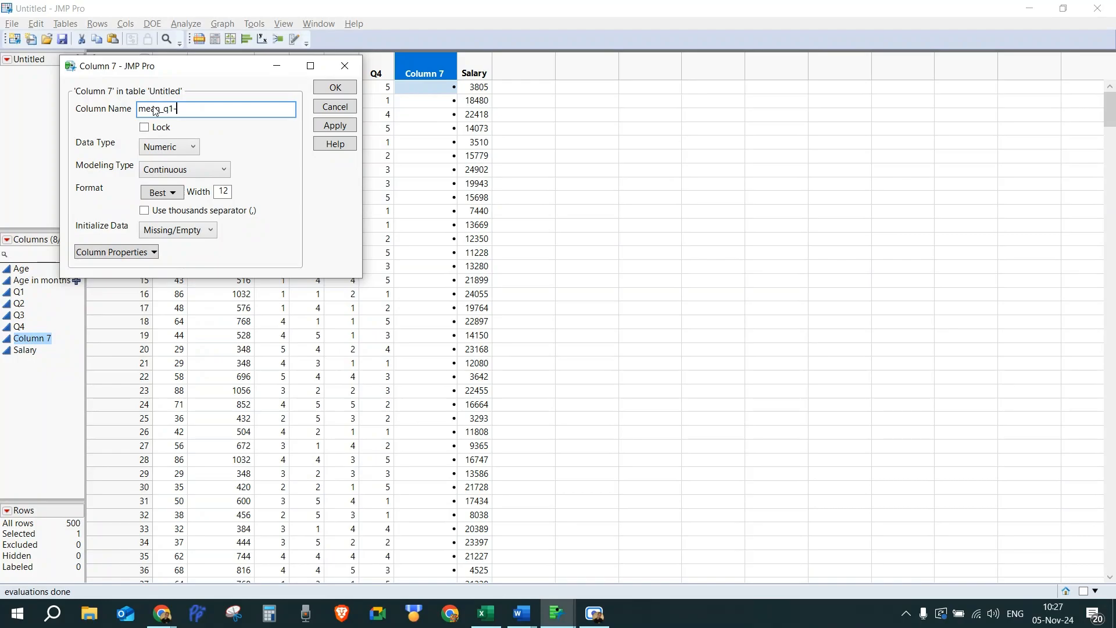
text(q4)
key(Tab)
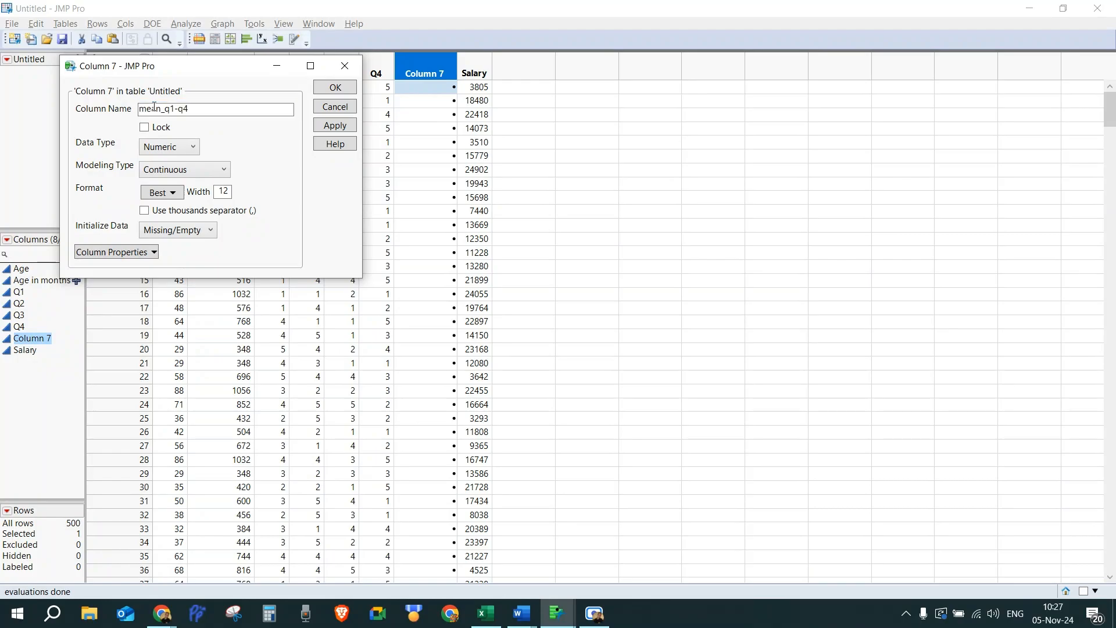
click(336, 87)
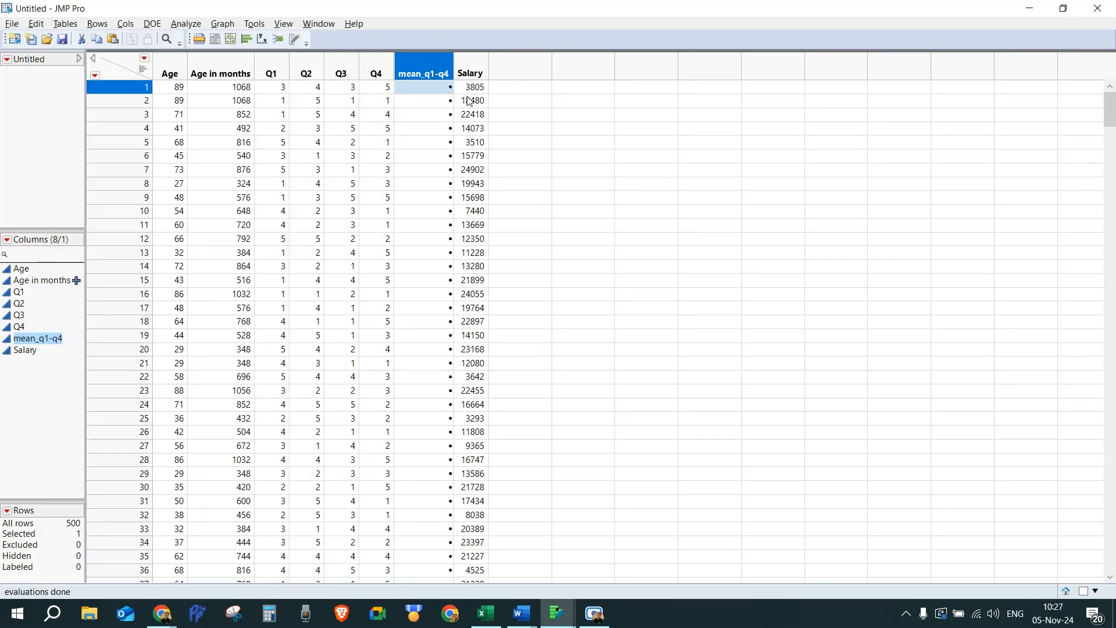
Step: Open the formula editor for the mean_q1-q4 column and start a Mean function
right_click(419, 70)
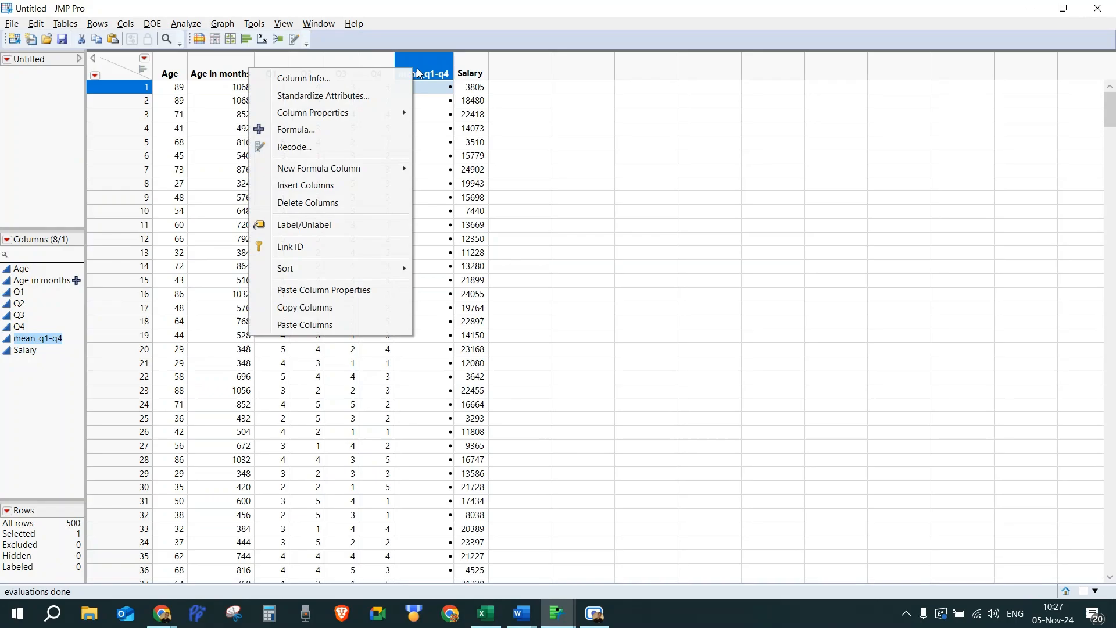
click(336, 131)
text(mean)
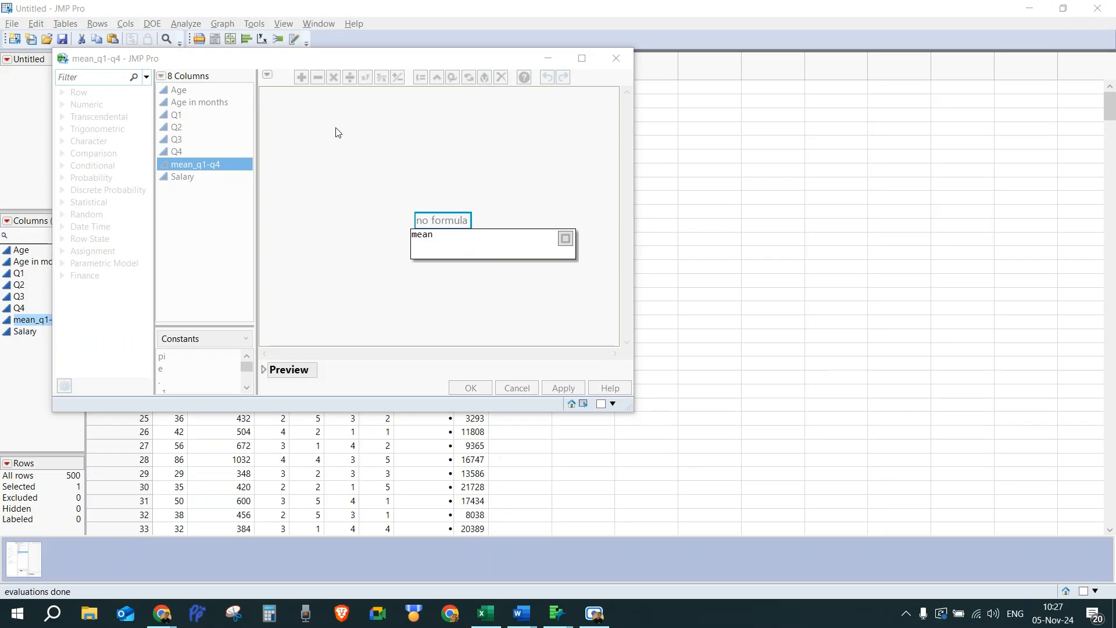
text(()
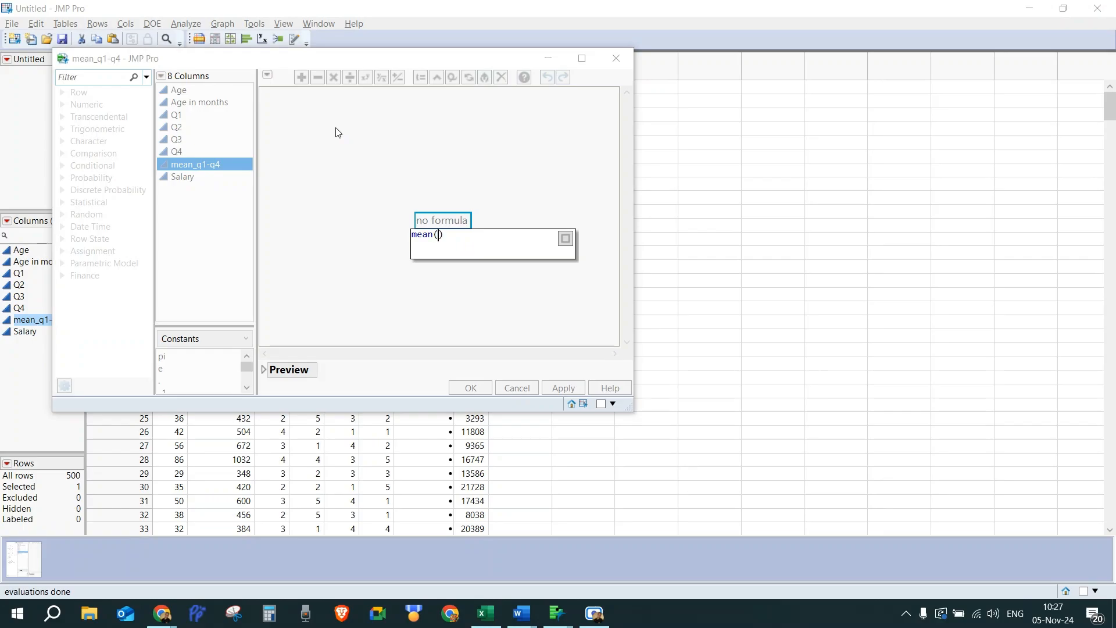
Step: Fill the Mean function's arguments with Q1, Q2, Q3 and Q4 and apply the formula
click(178, 119)
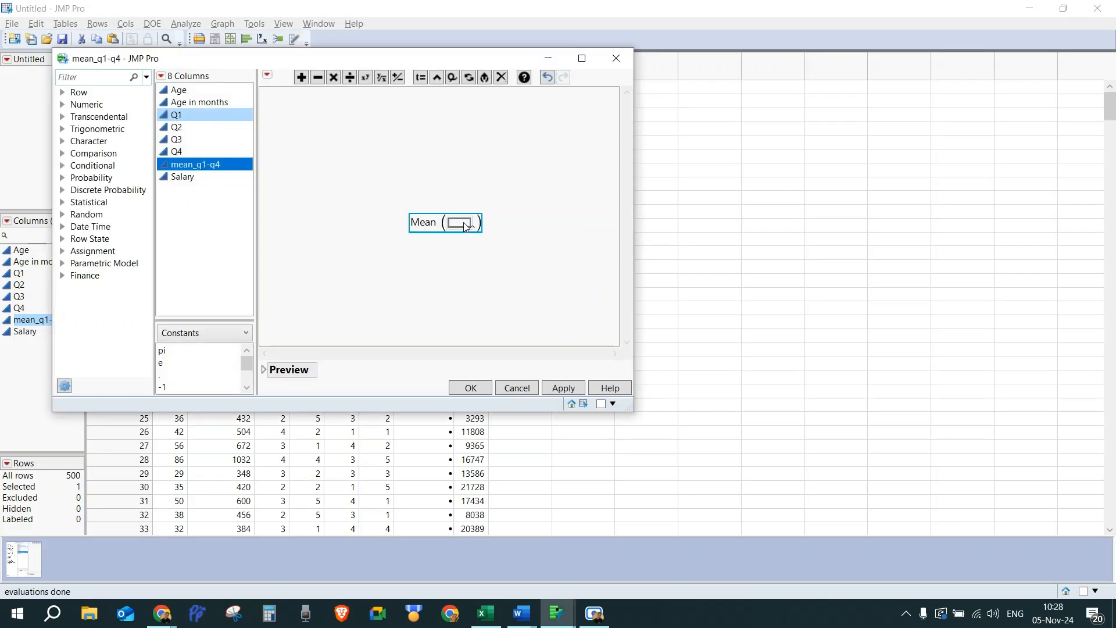
drag(177, 115, 464, 223)
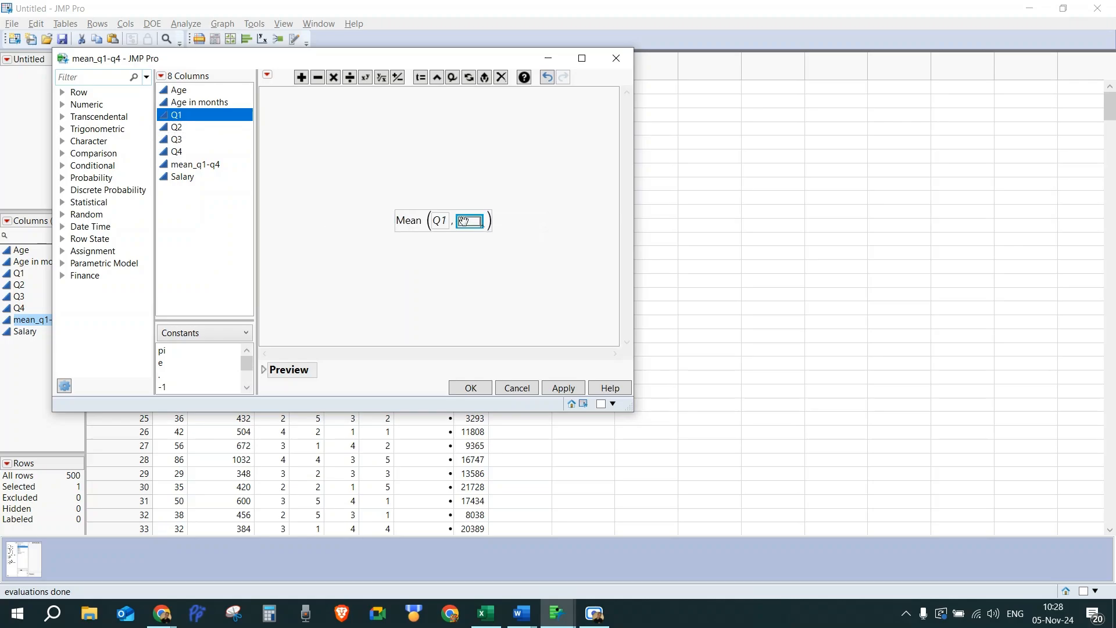
drag(177, 127, 478, 221)
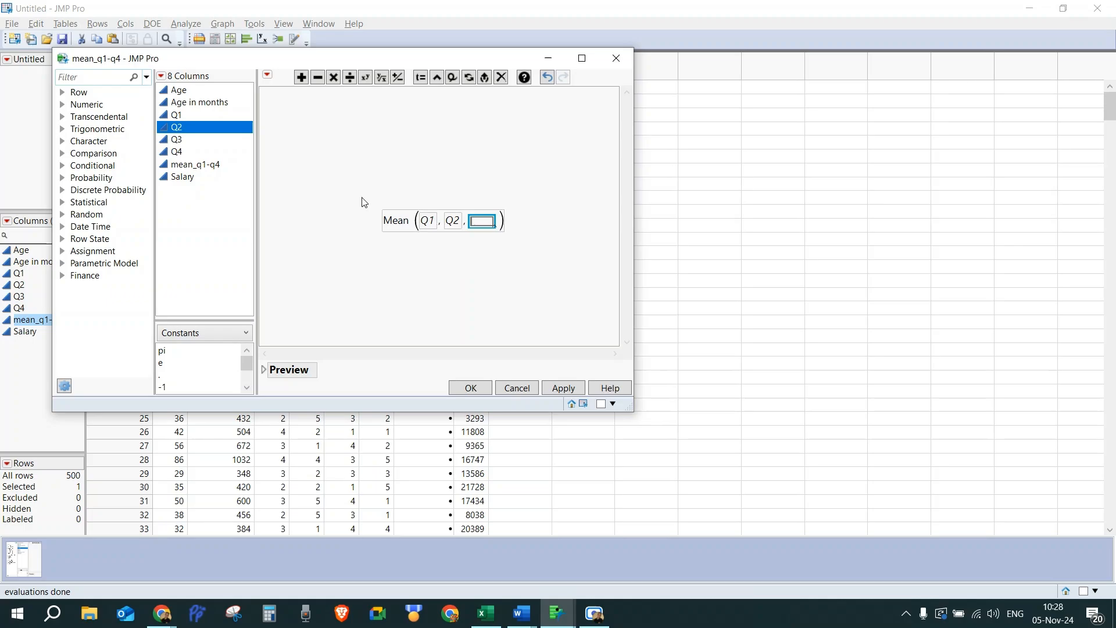
click(177, 140)
drag(177, 139, 482, 226)
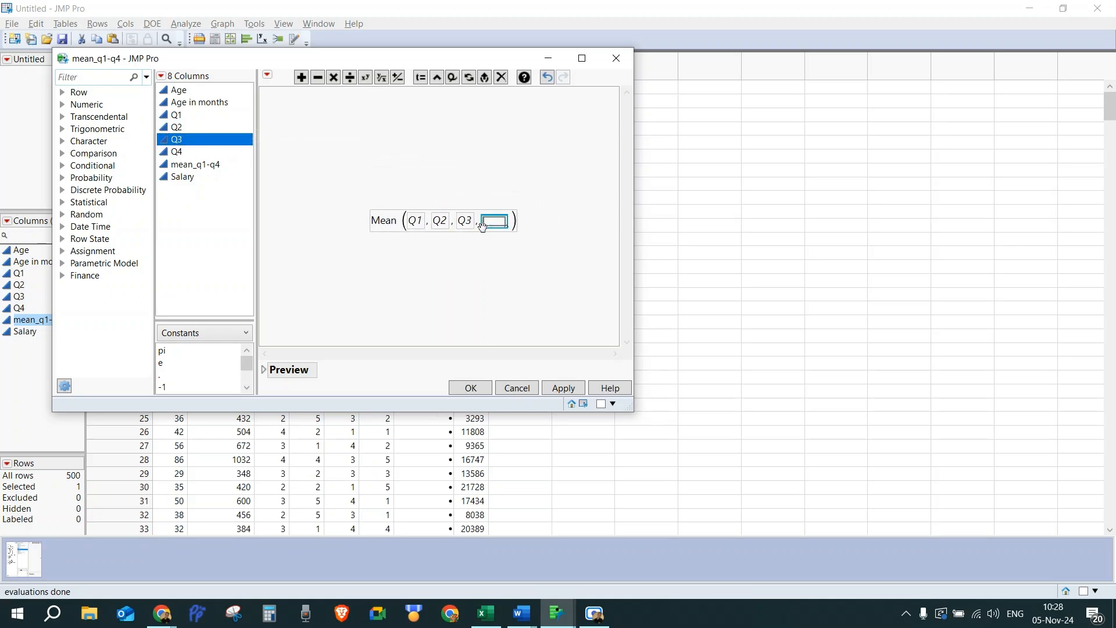
drag(187, 152, 495, 223)
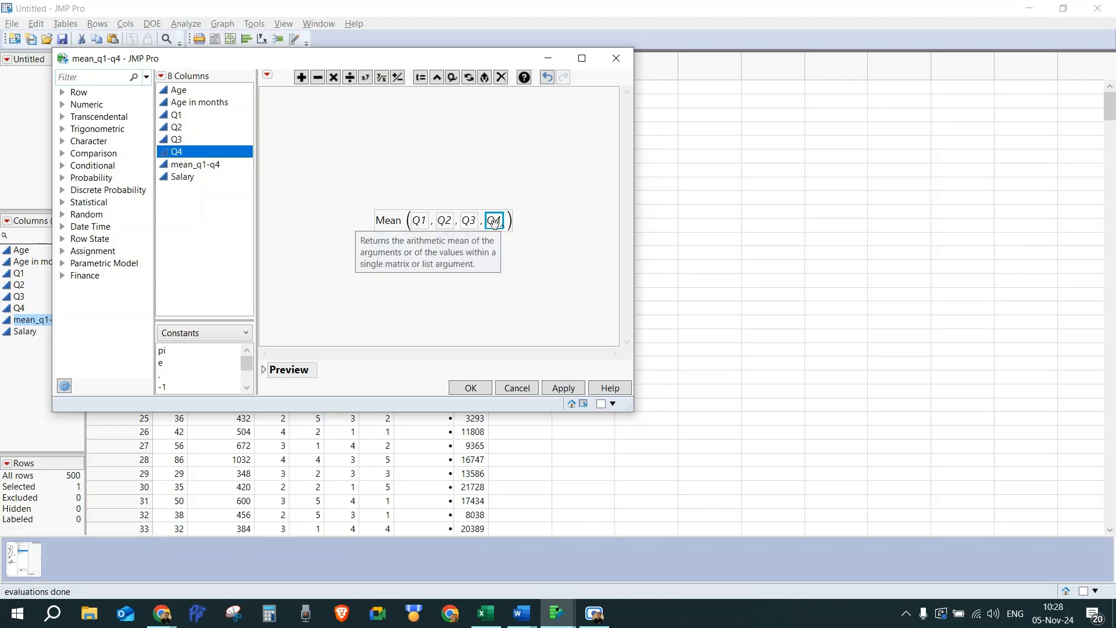
double_click(495, 223)
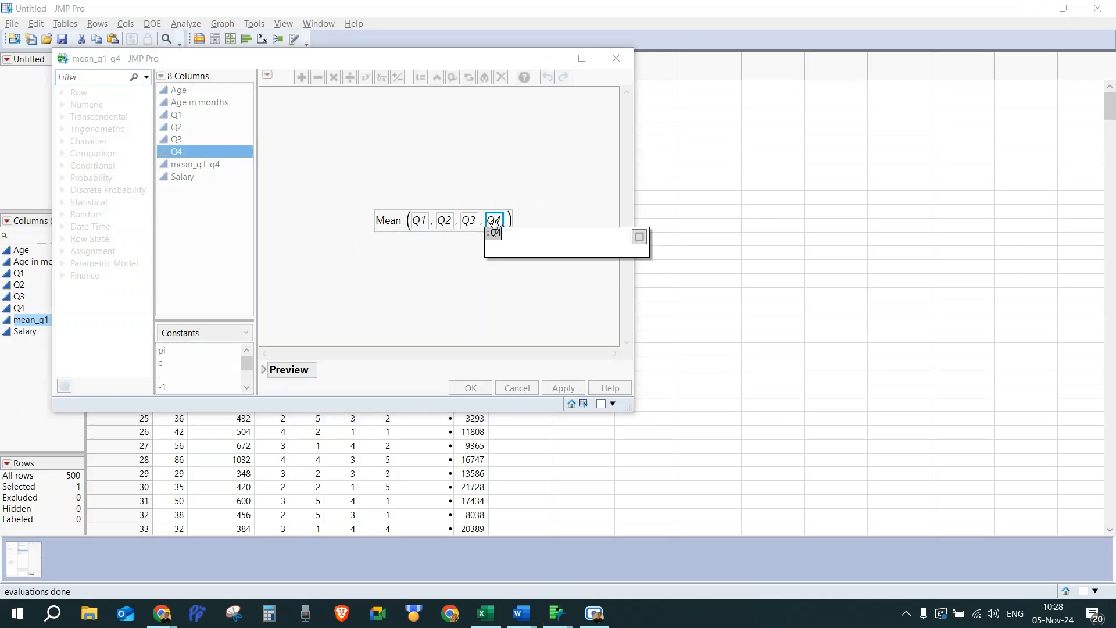
click(539, 284)
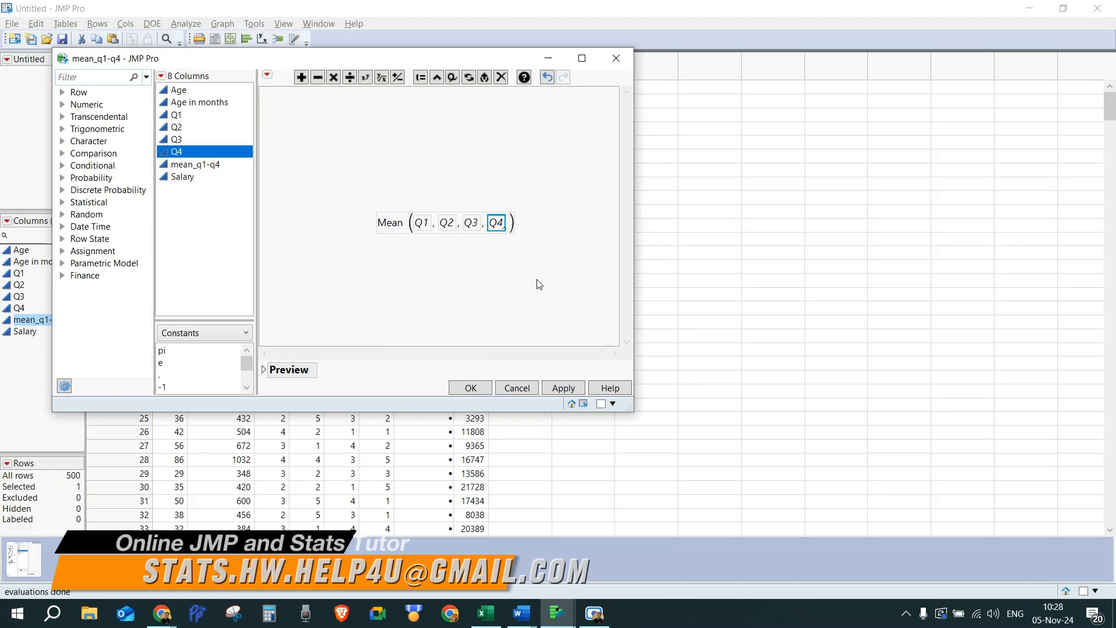
click(471, 388)
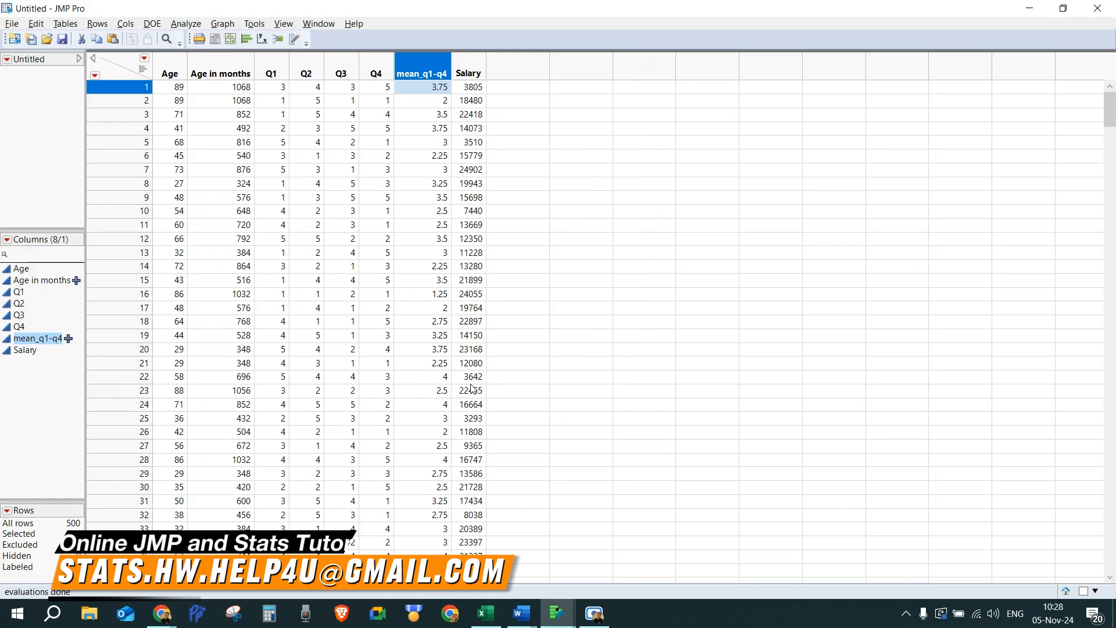
right_click(469, 68)
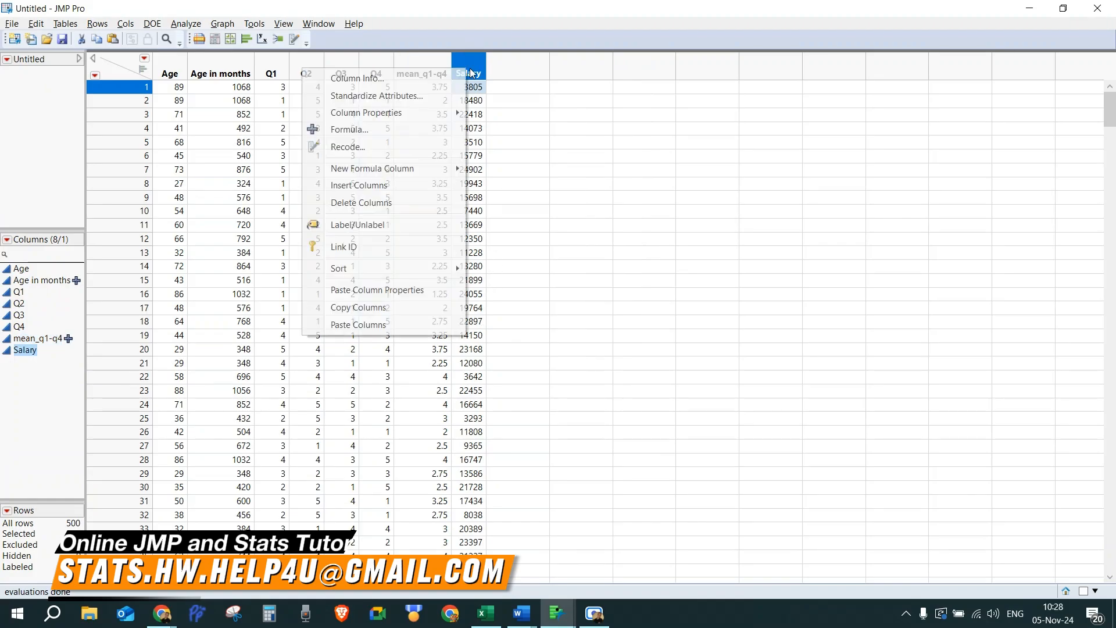
click(401, 130)
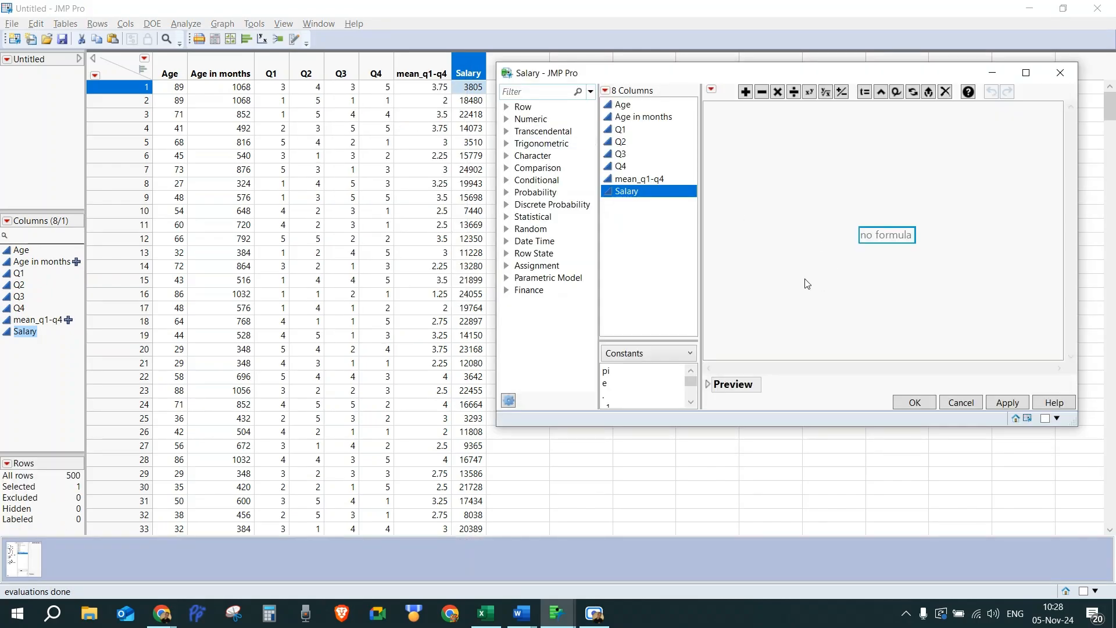
click(1065, 80)
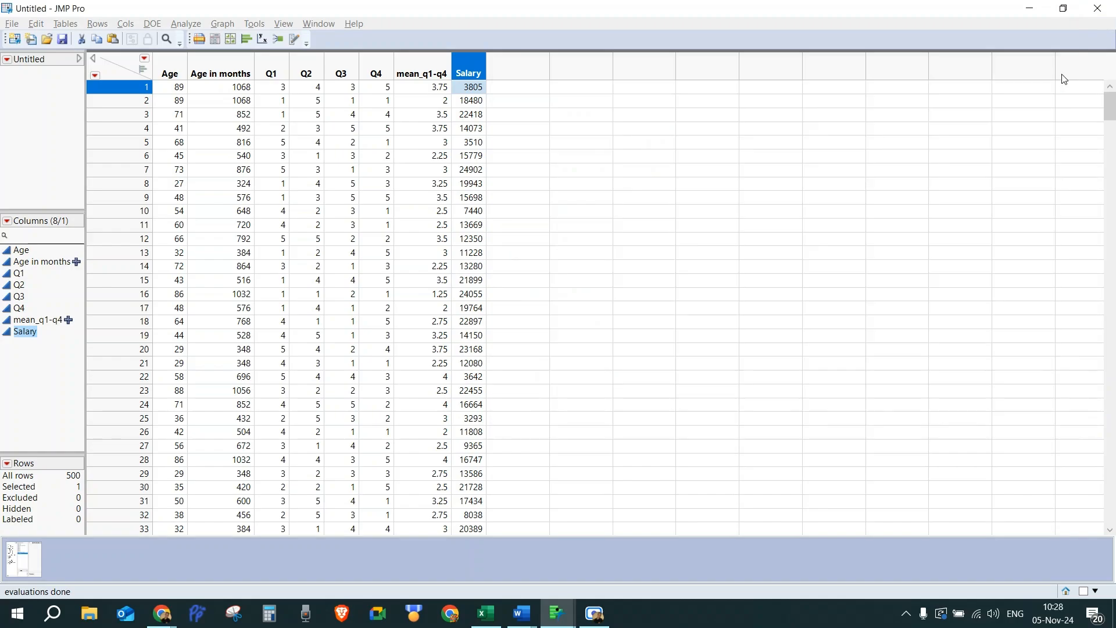
Step: Insert a new column in front of Salary and name it mean_not_recommended
right_click(478, 69)
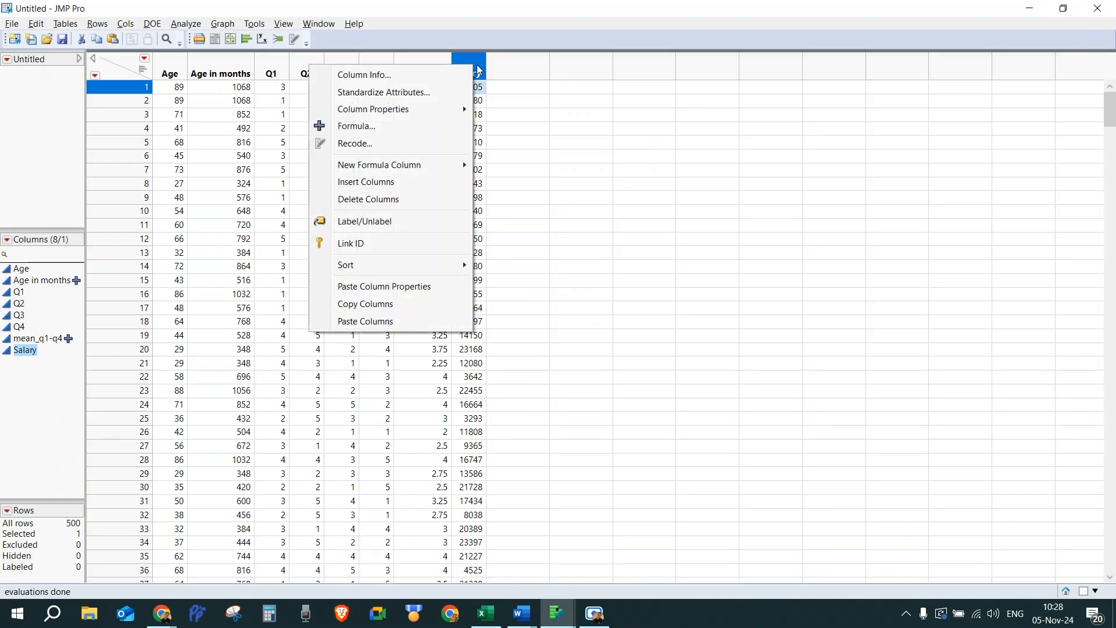
click(390, 183)
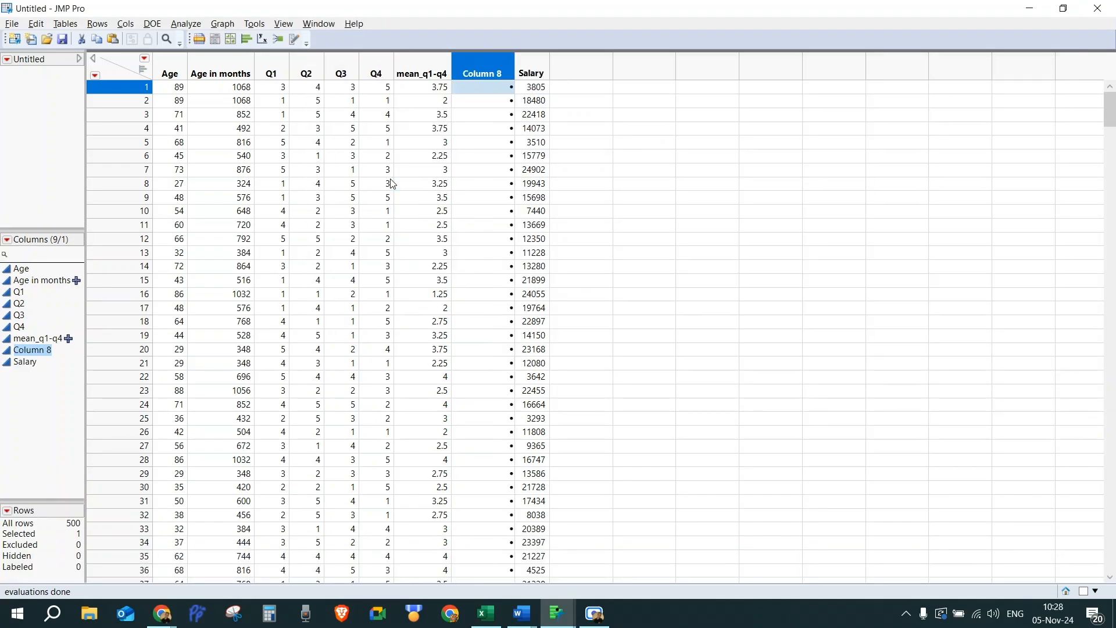
double_click(483, 68)
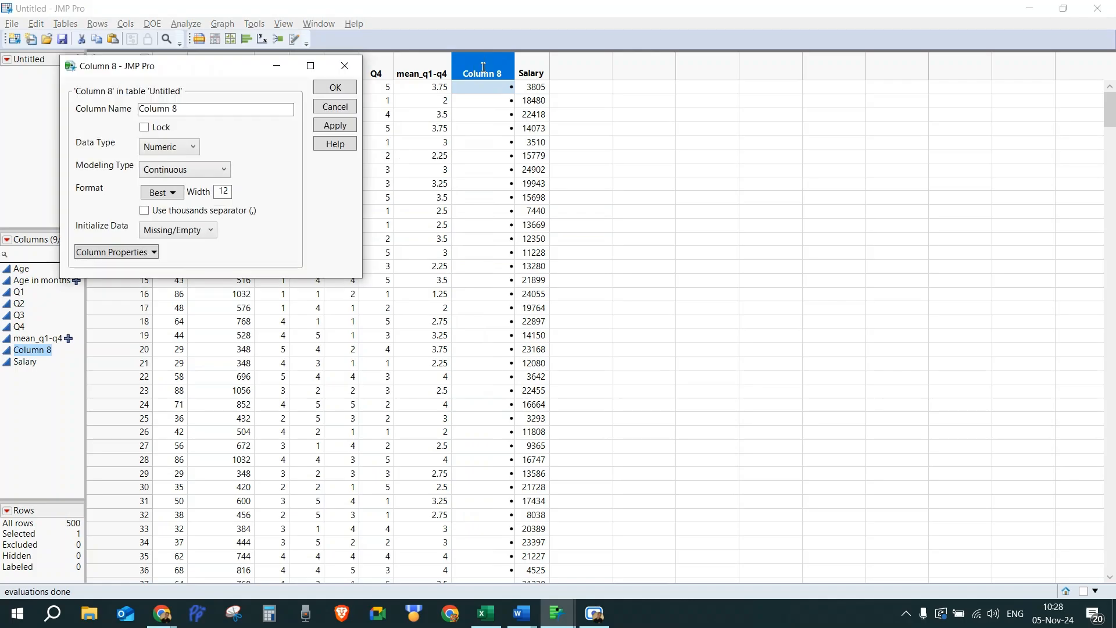
triple_click(164, 109)
text(me)
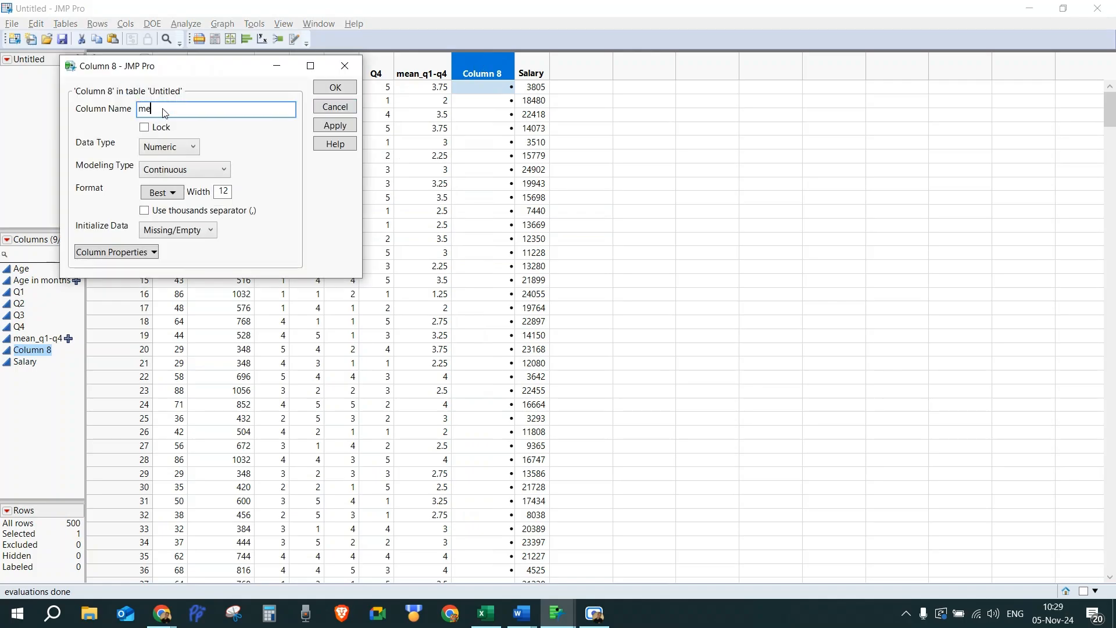
text(an_not_recommended)
click(335, 91)
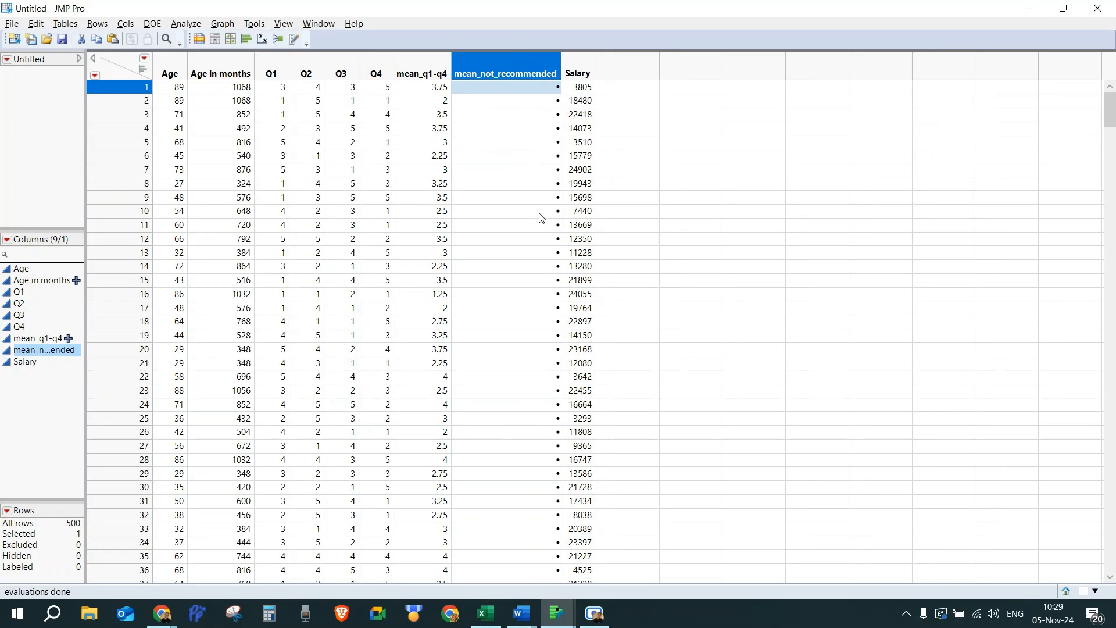
Step: Open the formula for mean_not_recommended and enter !(Q1 + Q2 + Q3 + Q4) within parentheses
right_click(495, 69)
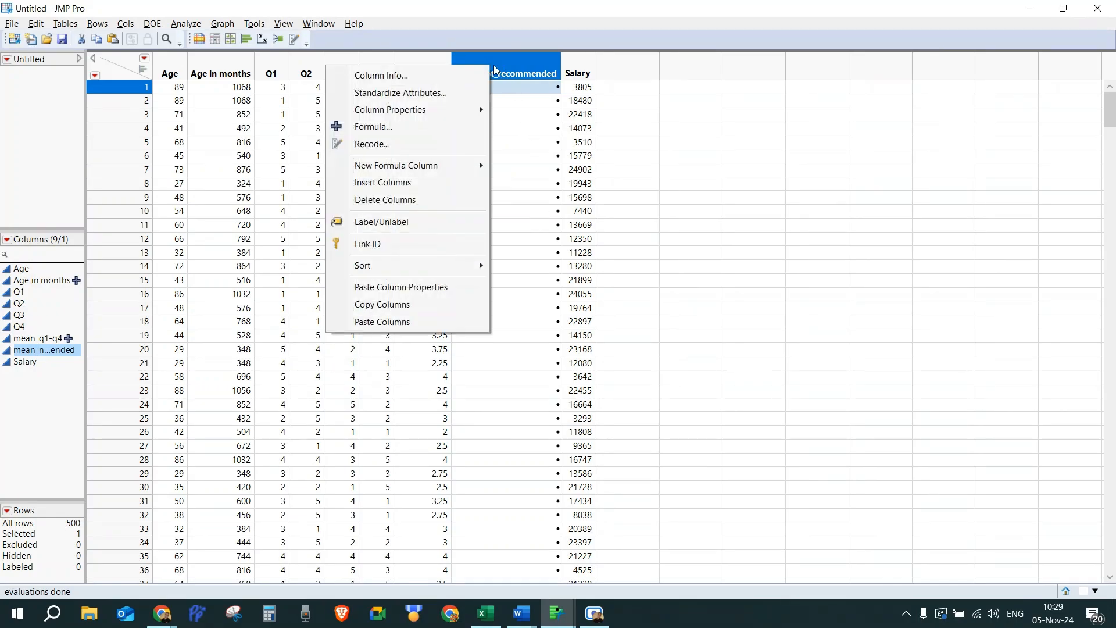
click(403, 126)
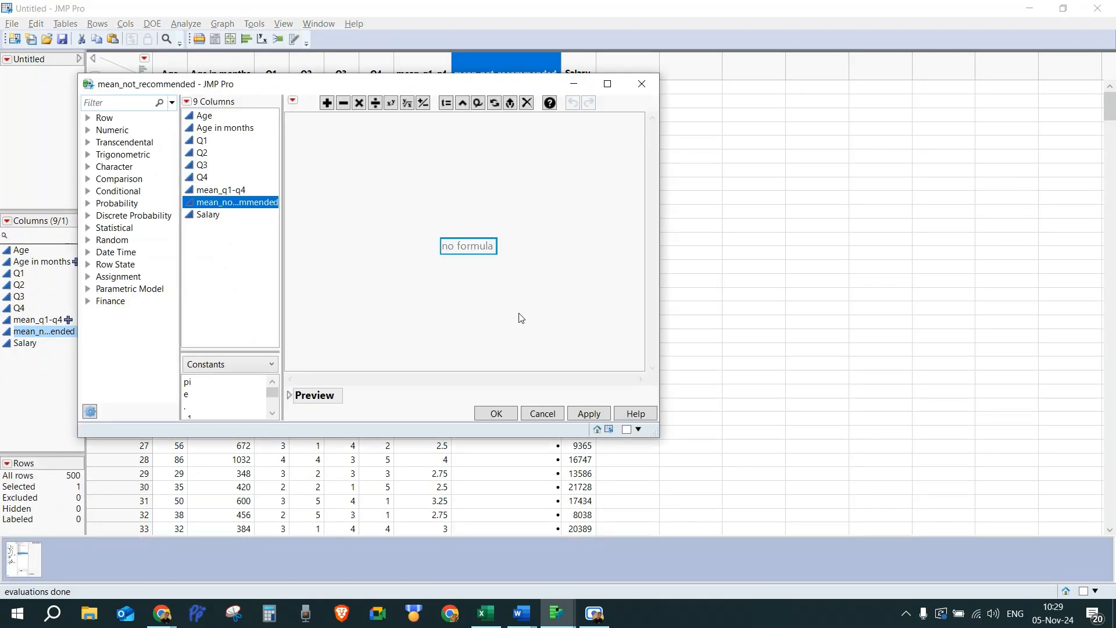
text(()
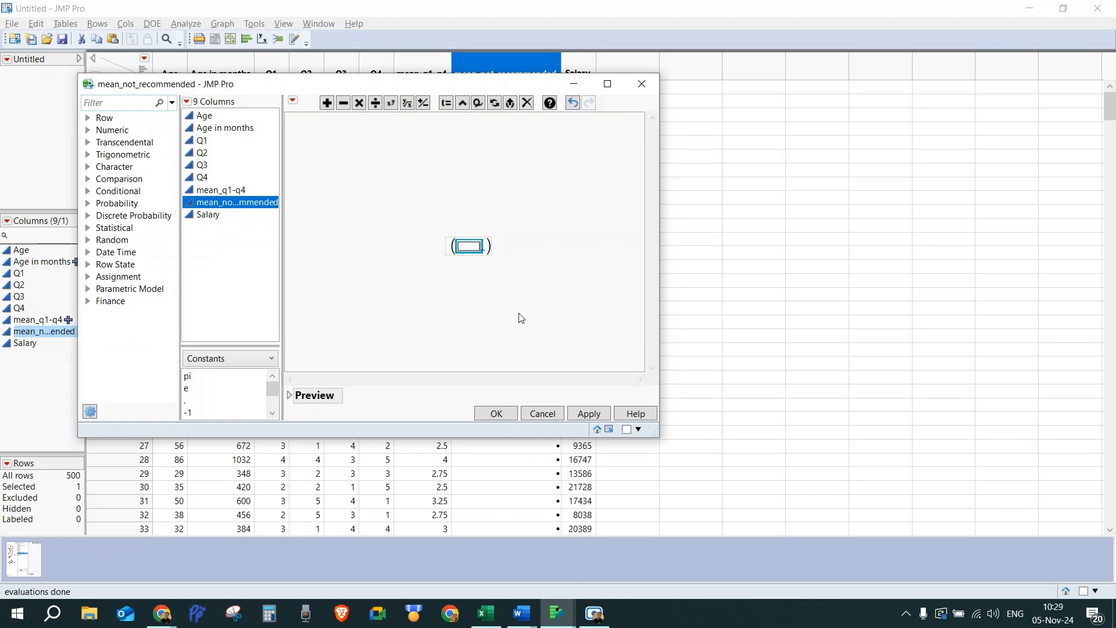
text(!)
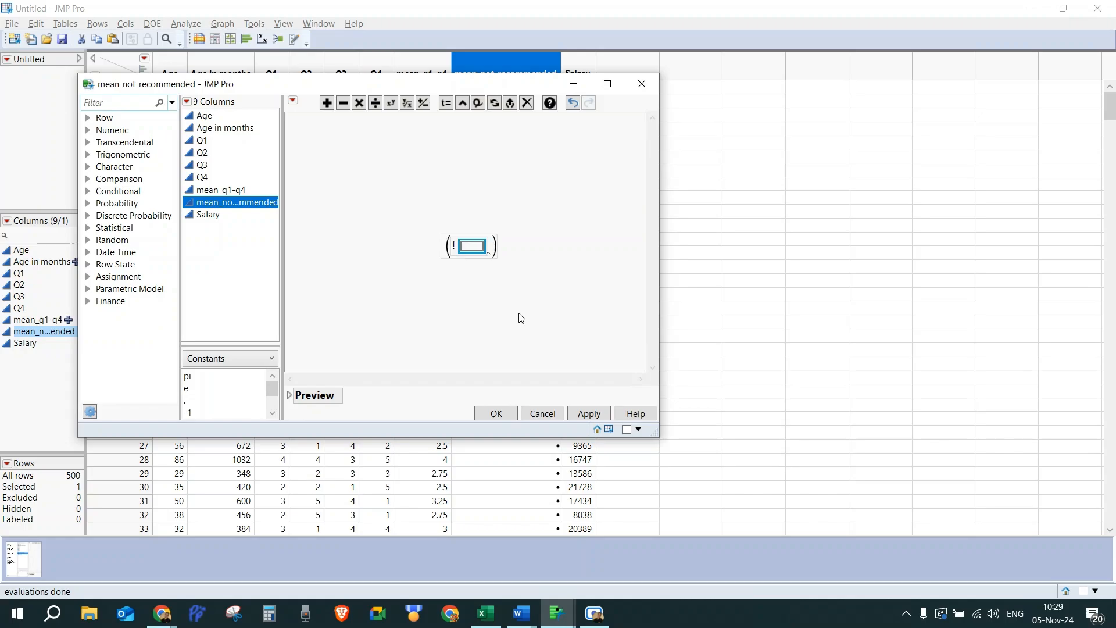
text(Q1+)
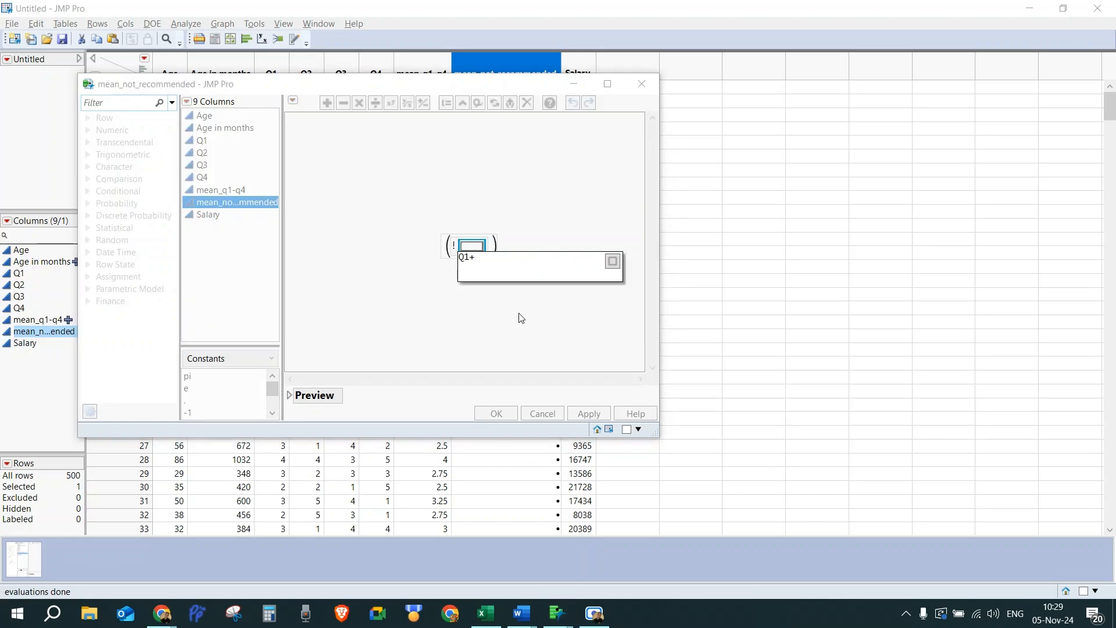
text(Q2+Q3+Q45)
key(BackSpace)
key(Return)
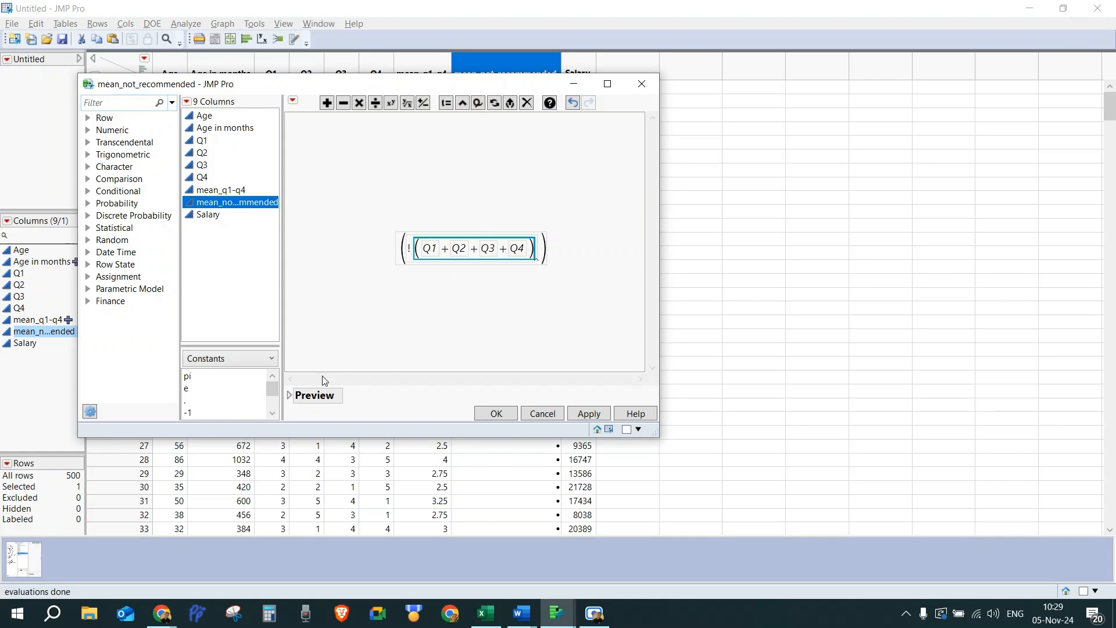
Step: Replace the negated sum inside the parentheses with Q1 + Q2 + Q3 + Q4
click(413, 251)
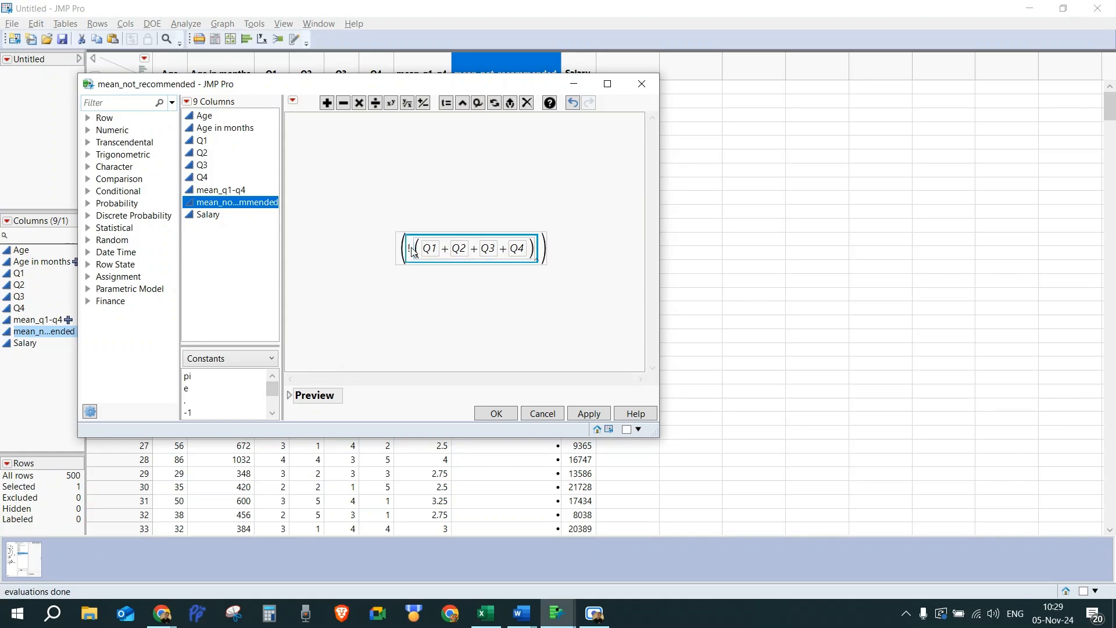
key(Delete)
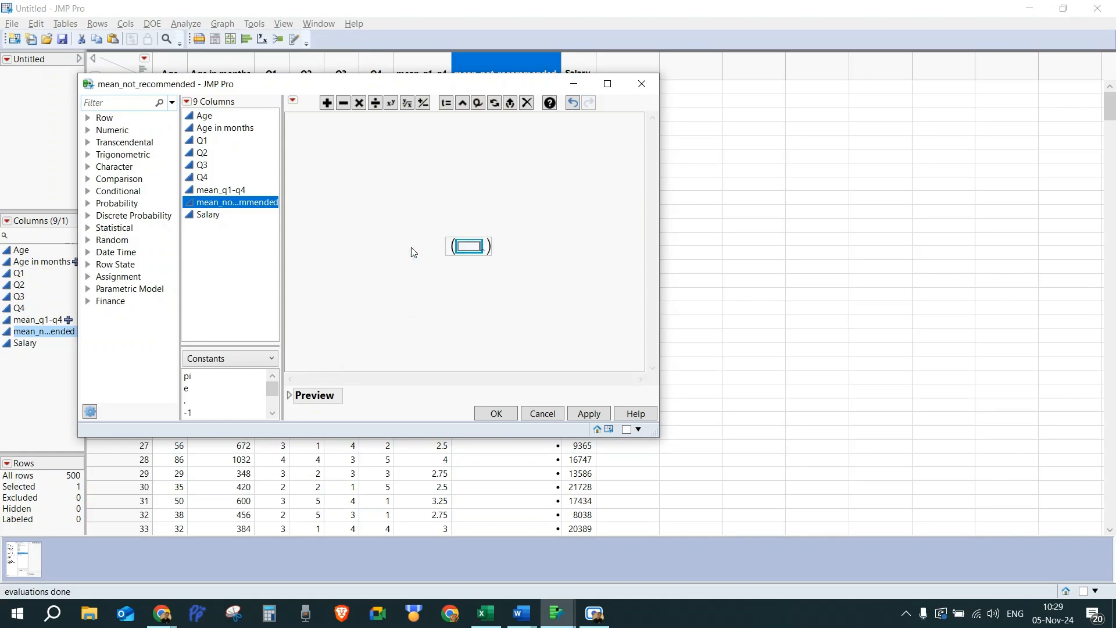
text(Q1 + )
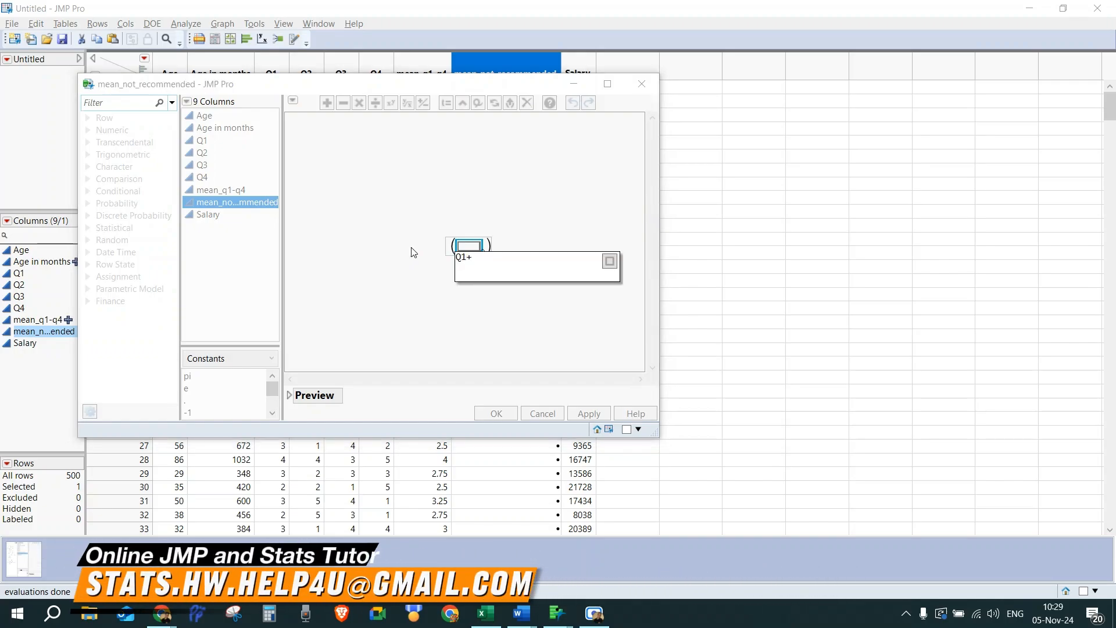
text(Q2 + Q)
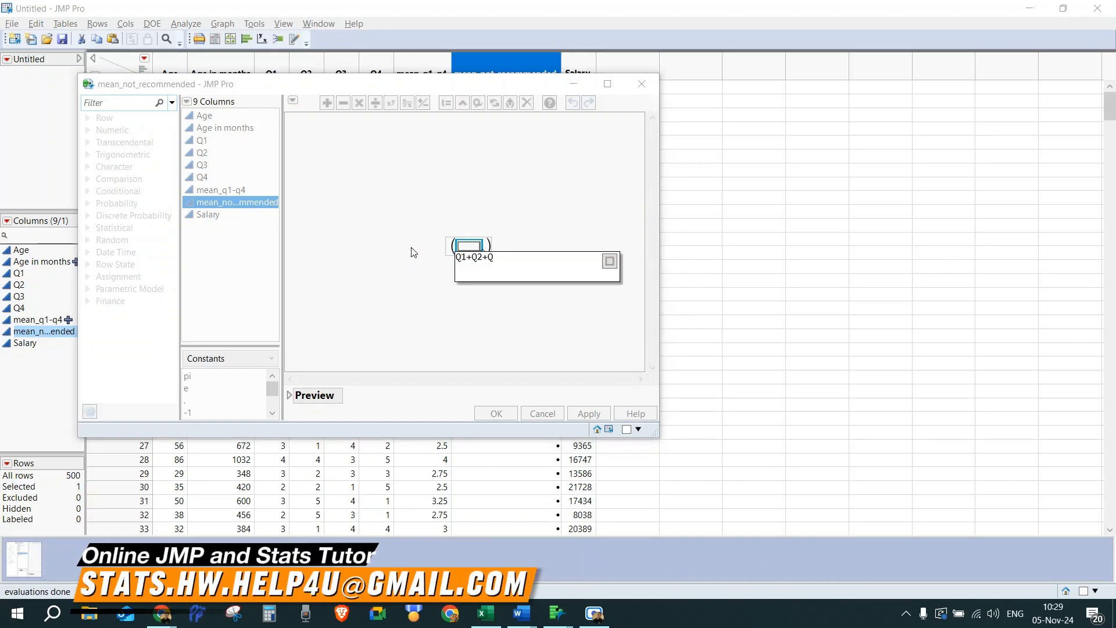
text(3 + Q4)
key(Return)
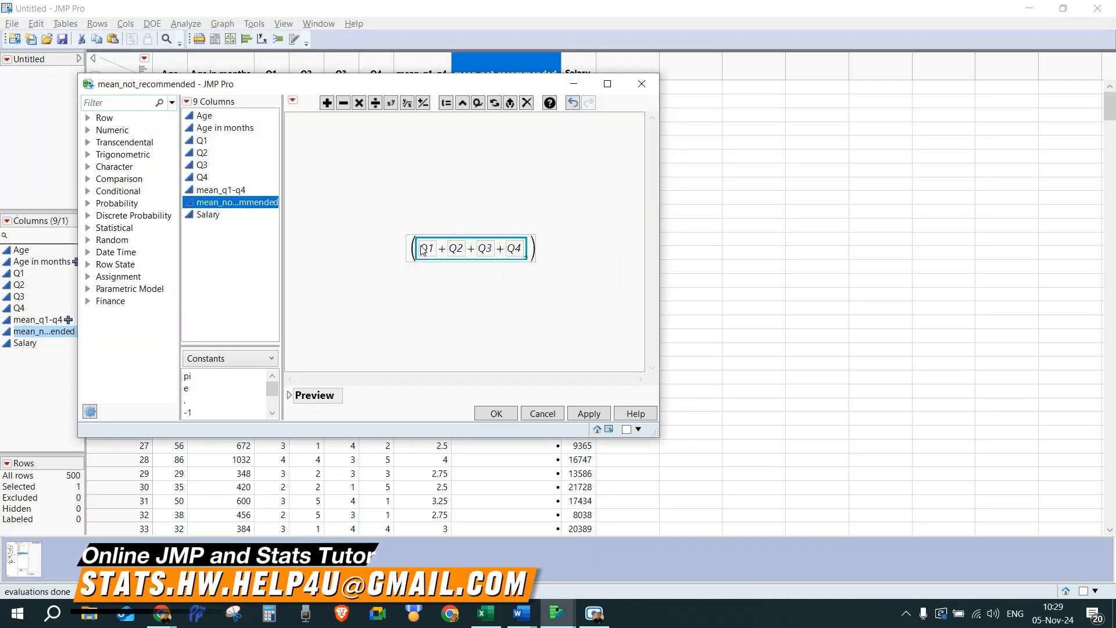
Step: Divide the parenthesized sum by 4 and apply the formula
click(543, 251)
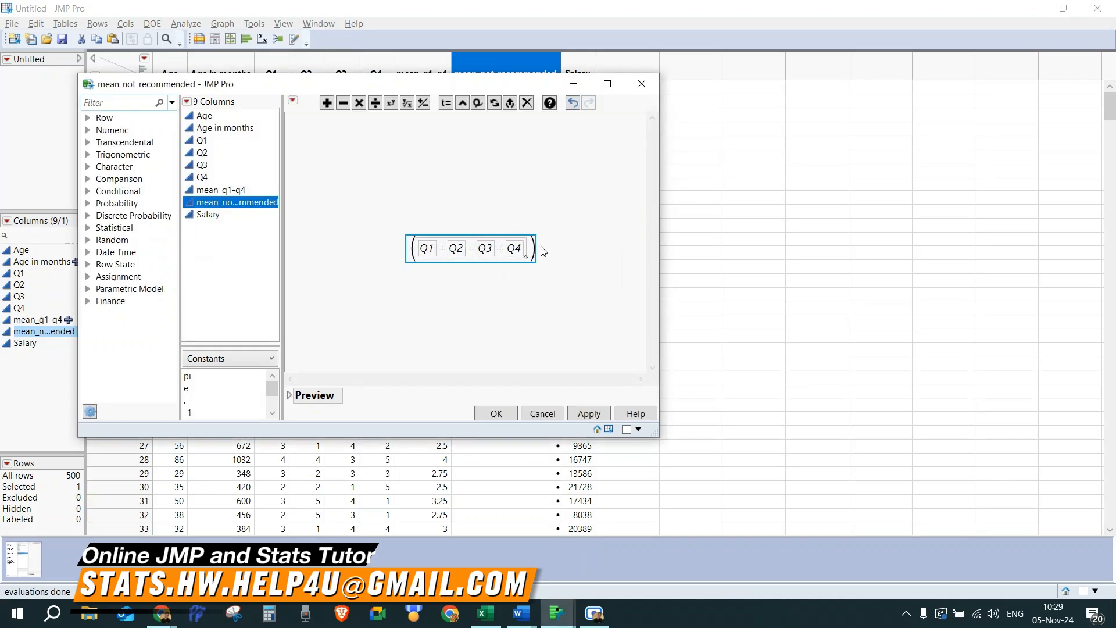
key(slash)
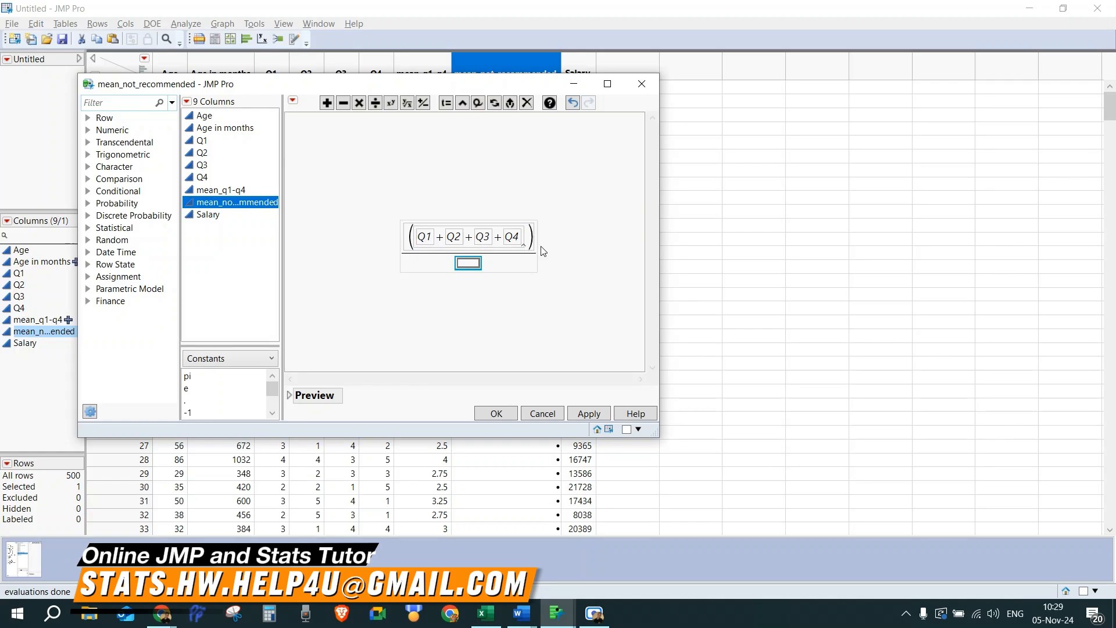
text(4)
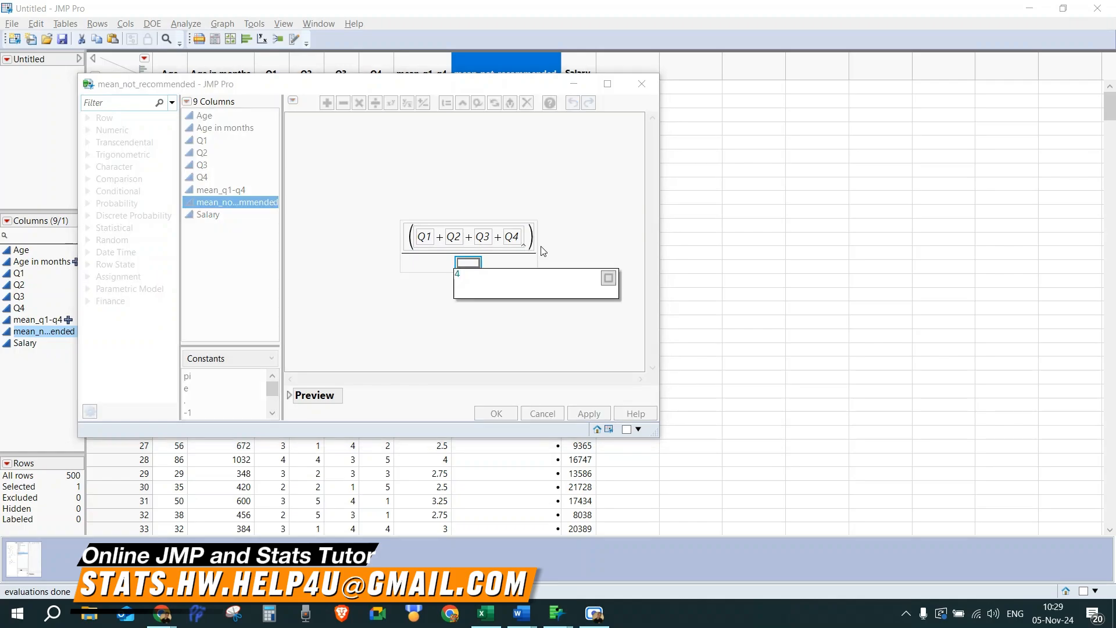
key(Return)
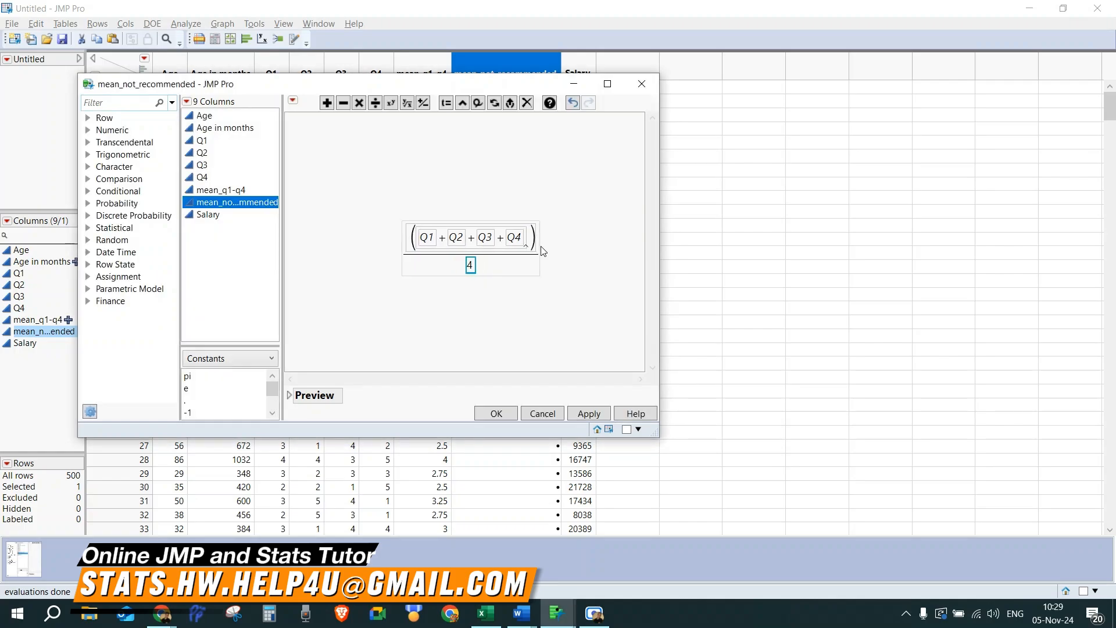
click(493, 414)
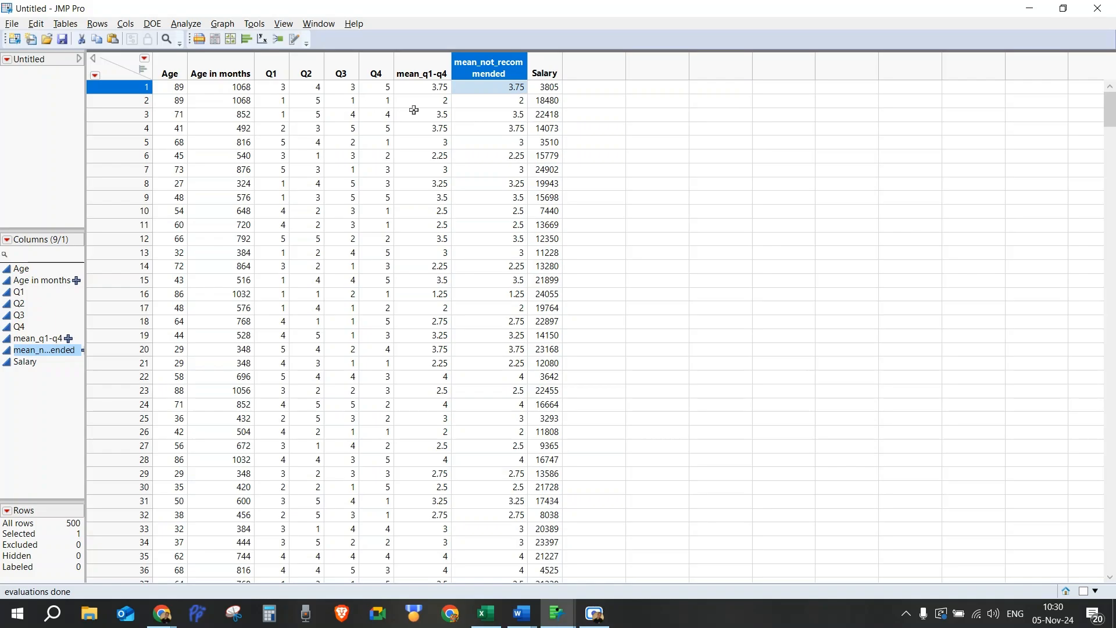
Step: Review the mean_not_recommended column values and the constructed-variables task list in the document
scroll(322, 238, down, 20)
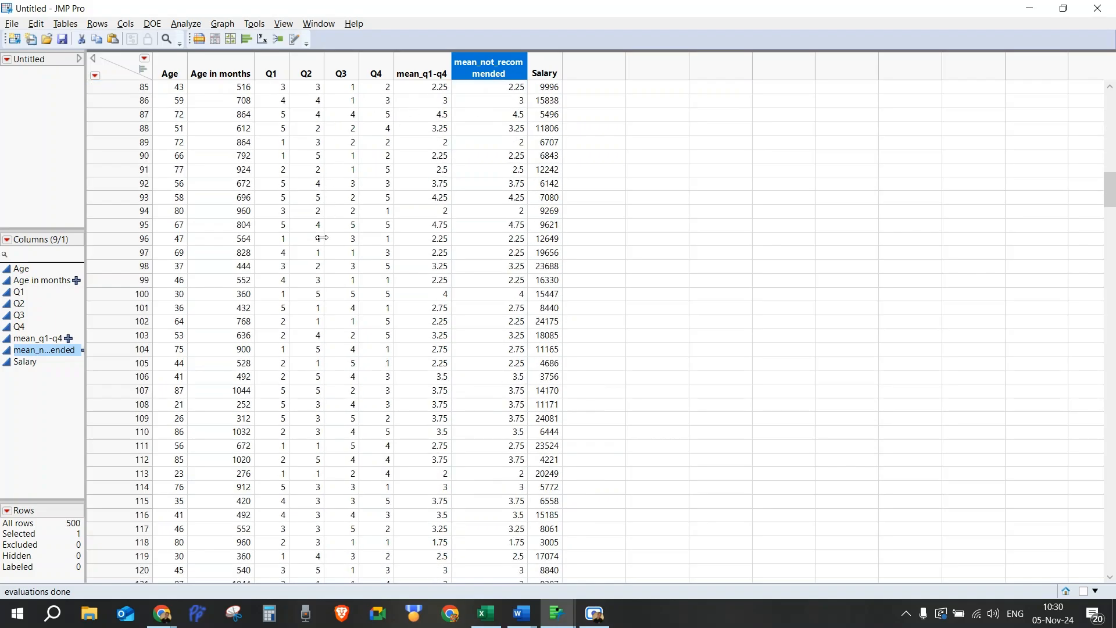
scroll(322, 239, up, 20)
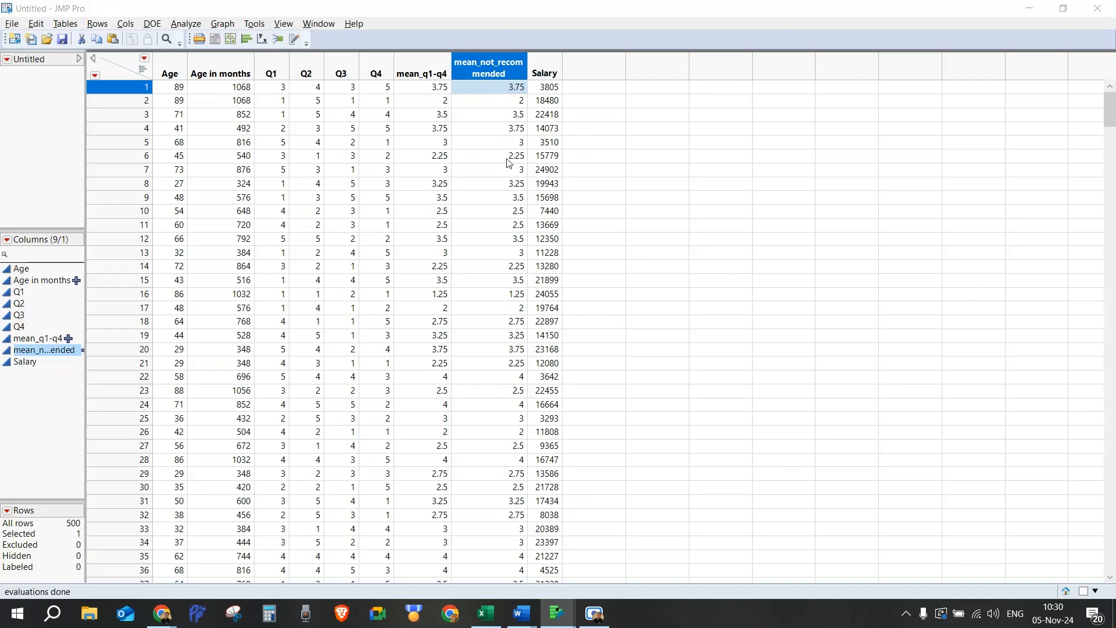
key(alt+Tab)
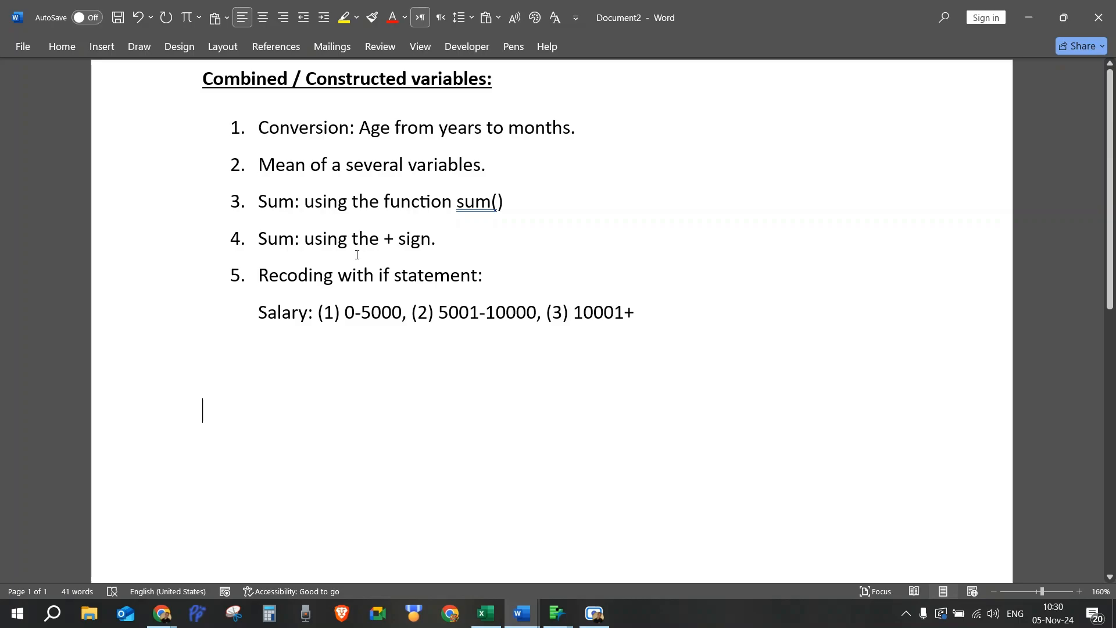
key(alt+Tab)
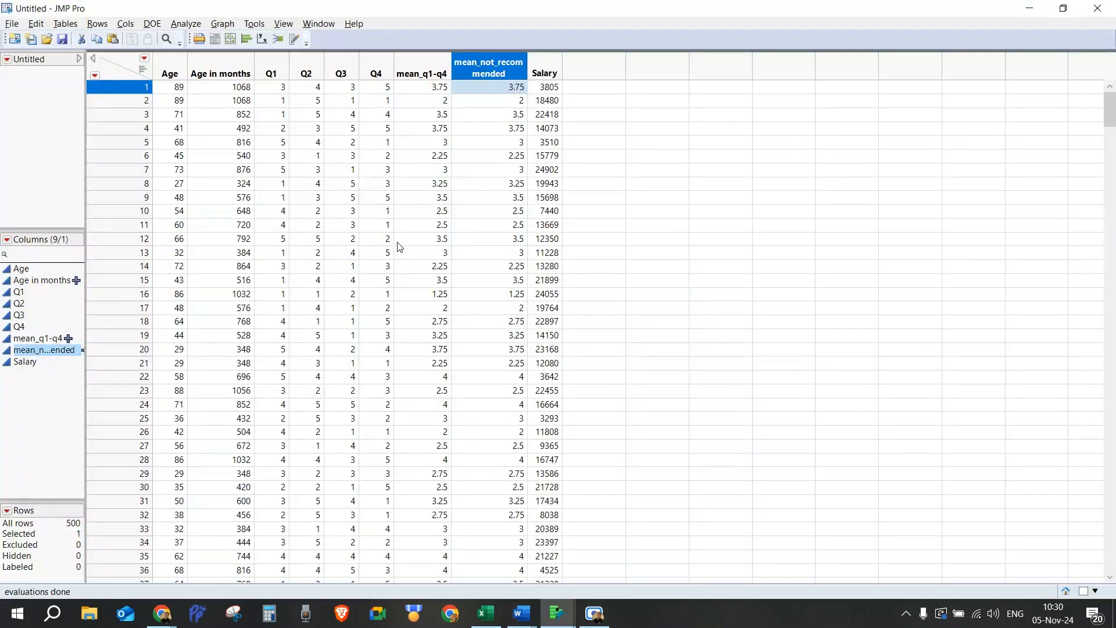
right_click(542, 70)
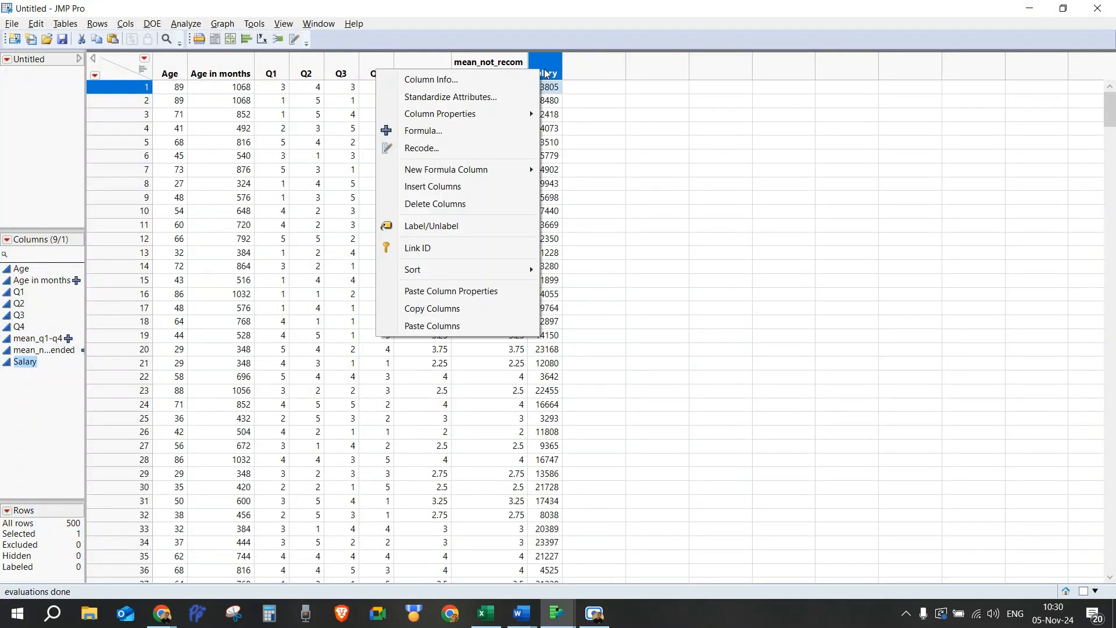
click(428, 132)
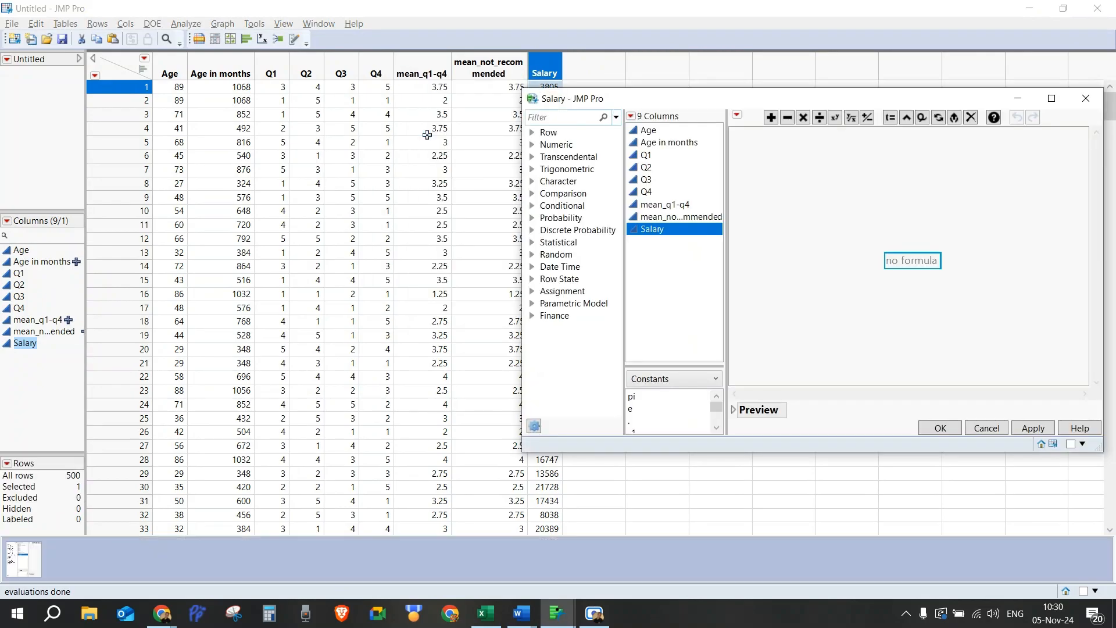
click(1086, 99)
Step: Insert a new column in front of Salary and name it Sum Q1-Q4
right_click(548, 69)
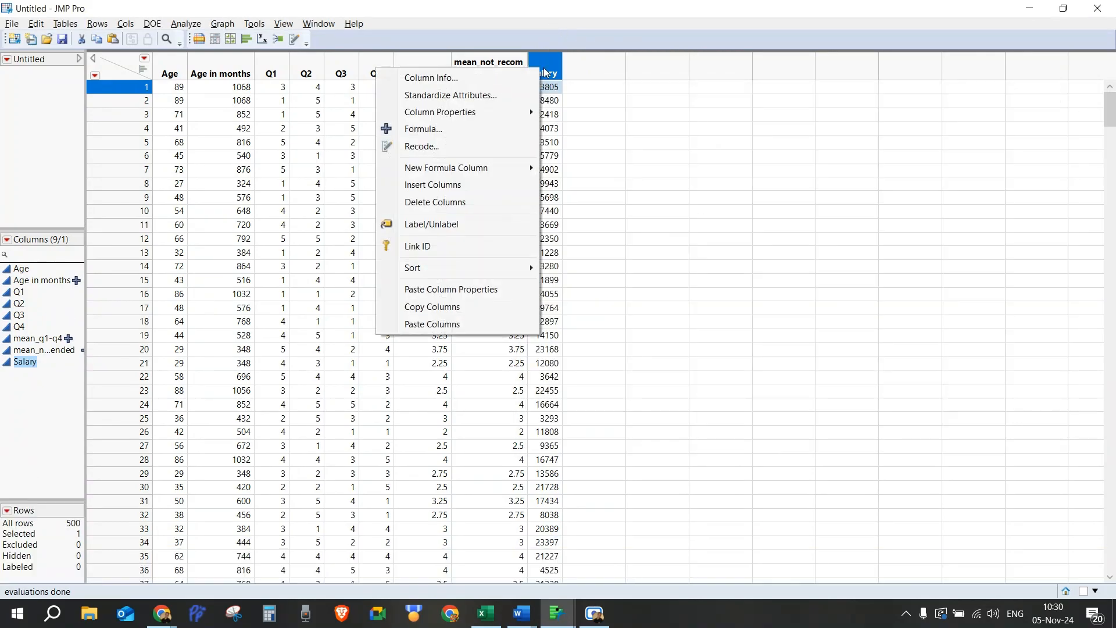
click(451, 185)
double_click(565, 72)
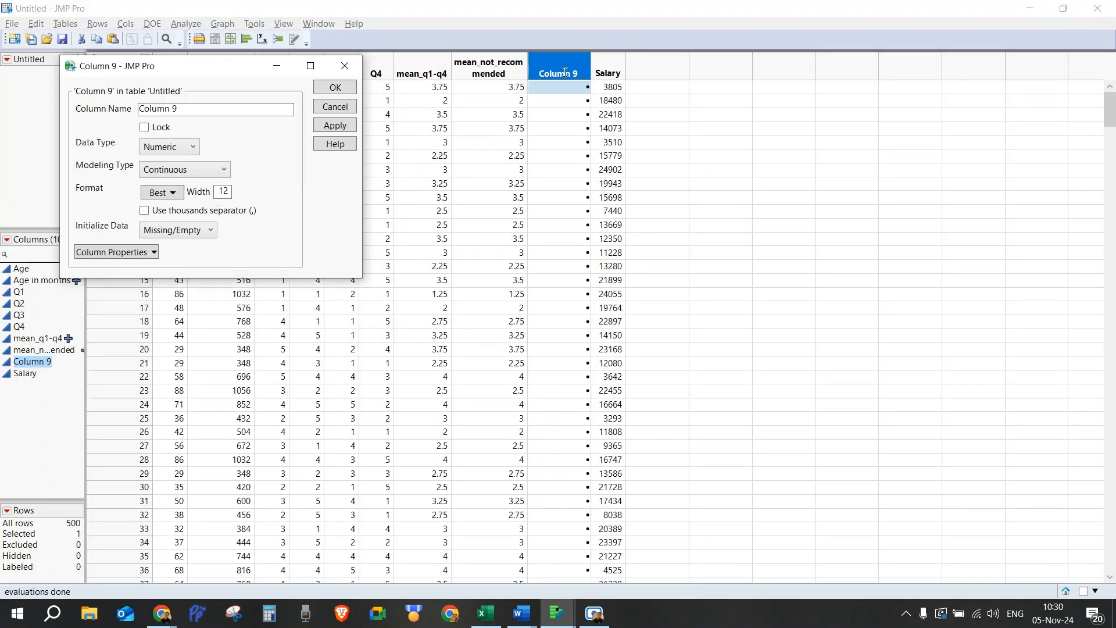
triple_click(149, 110)
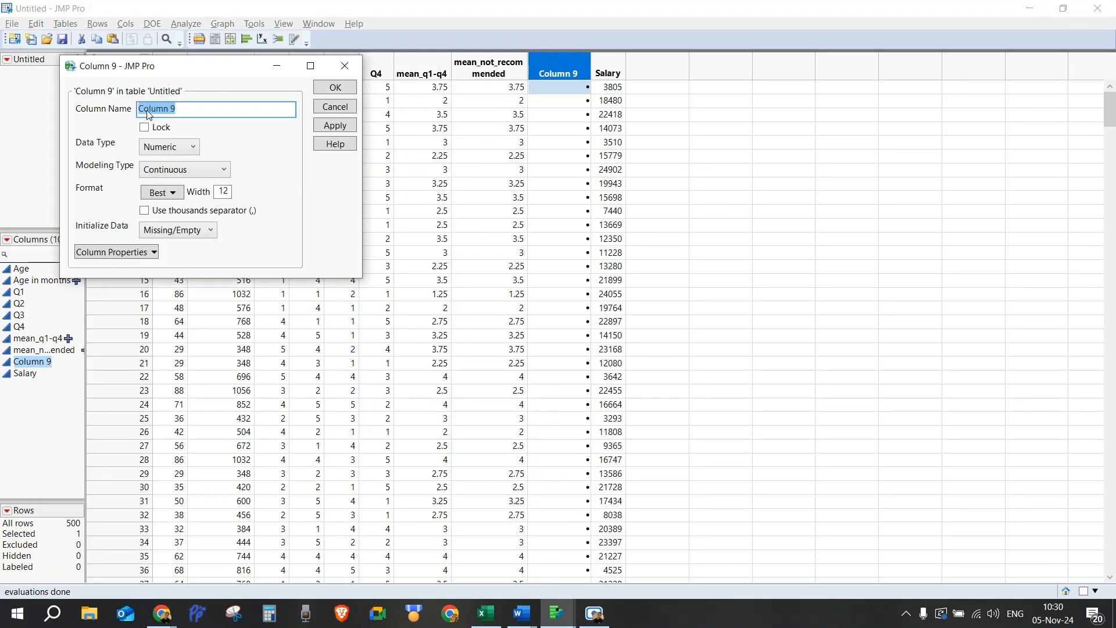
text(Sum Q1-Q4)
click(334, 88)
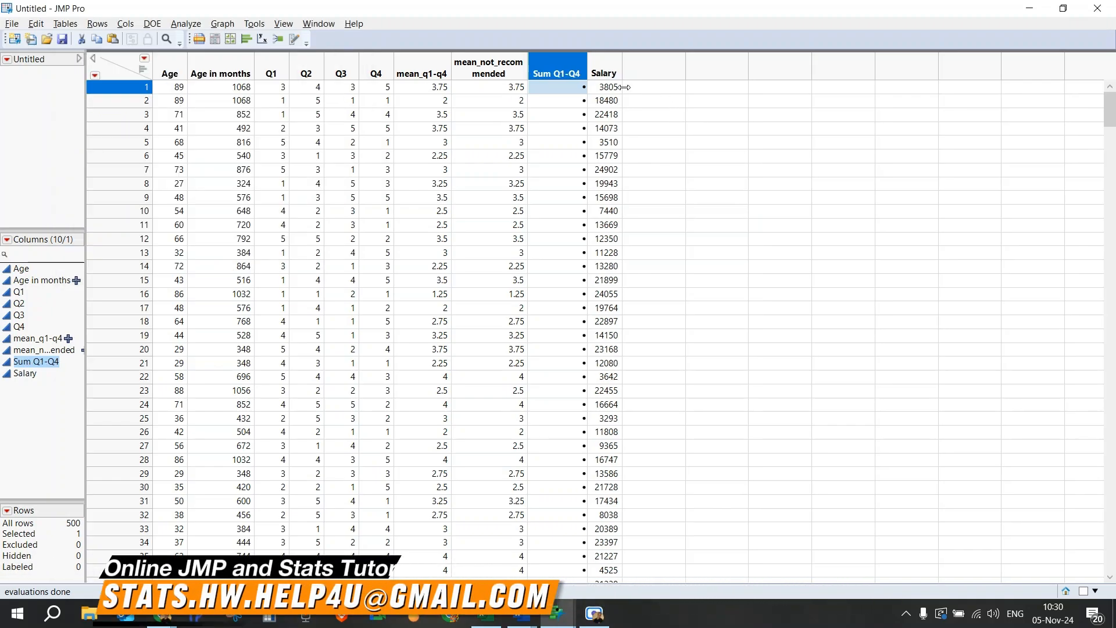
Step: Give the Sum Q1-Q4 column the formula Sum(Q1, Q2, Q3, Q4) and apply it
right_click(559, 71)
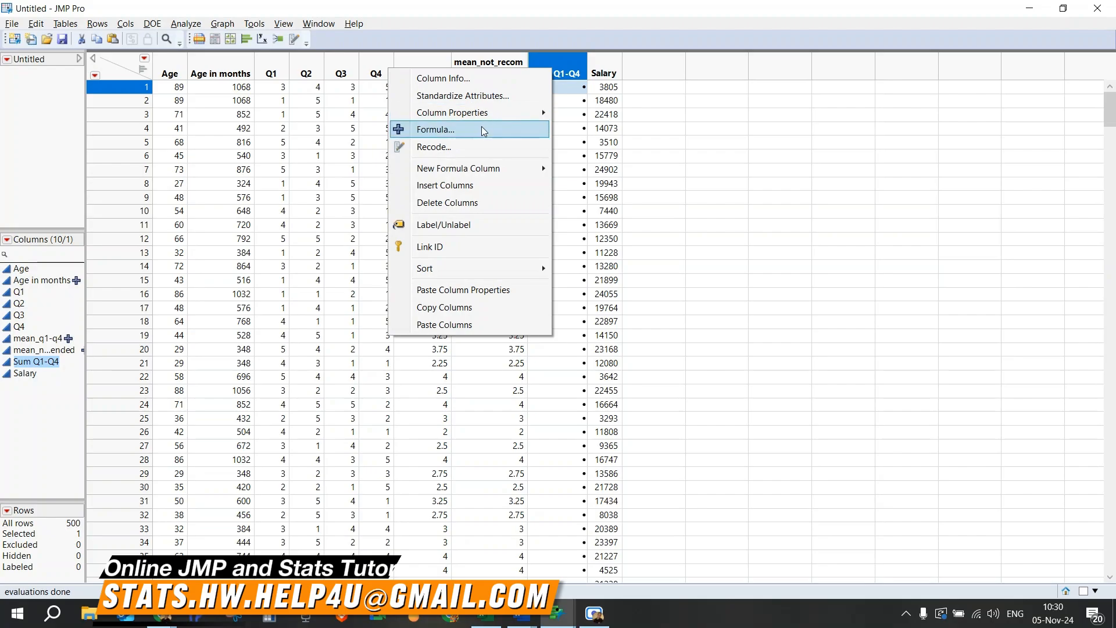
click(500, 130)
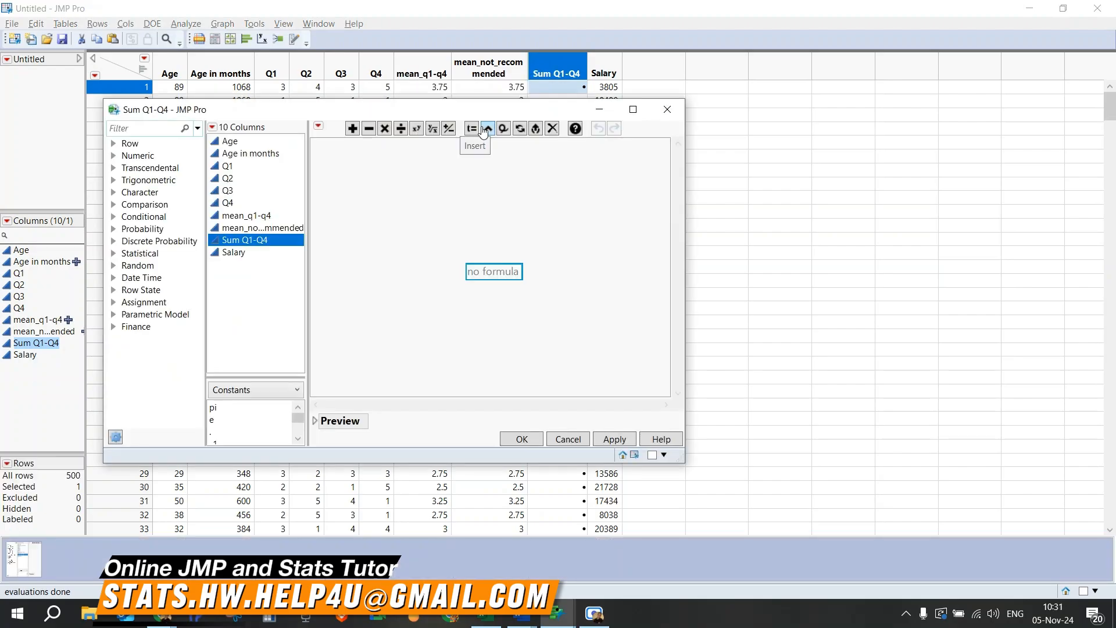
text(sum()
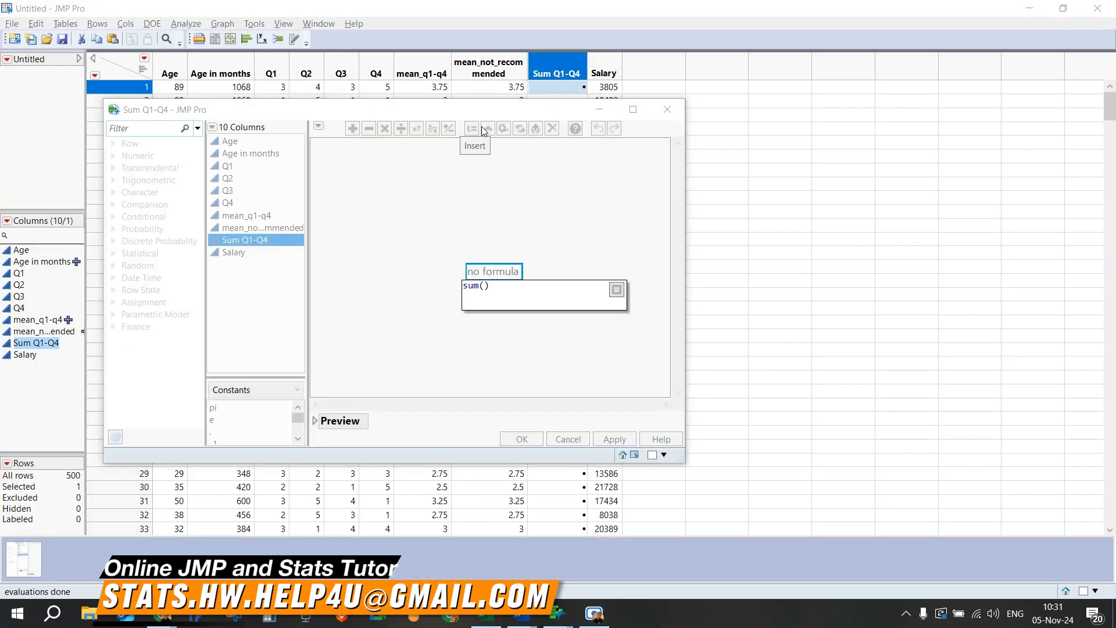
text(Q1,Q2,)
text(Q3,)
text(Q4)
key(Return)
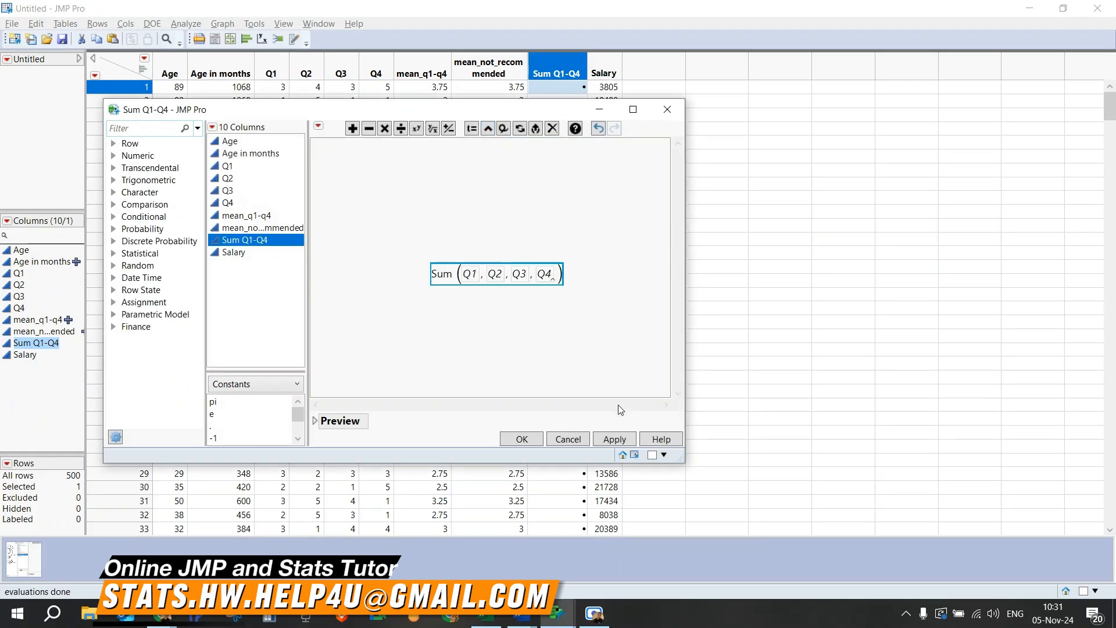
click(521, 439)
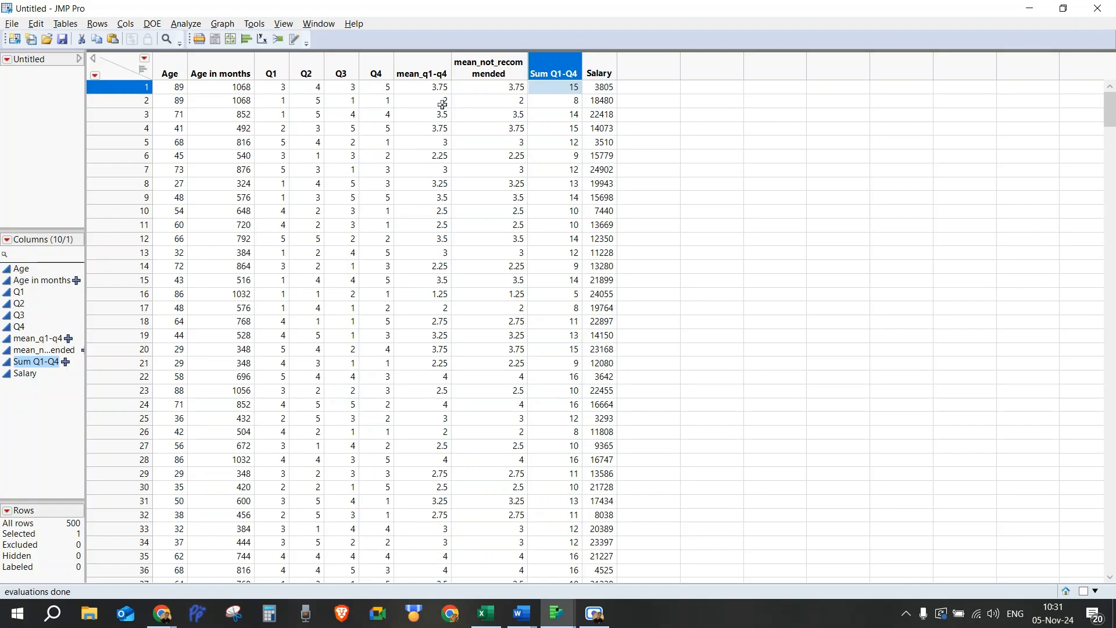
Step: Review the salary recoding task in the document and the Sum Q1-Q4 values in the table
key(alt+Tab)
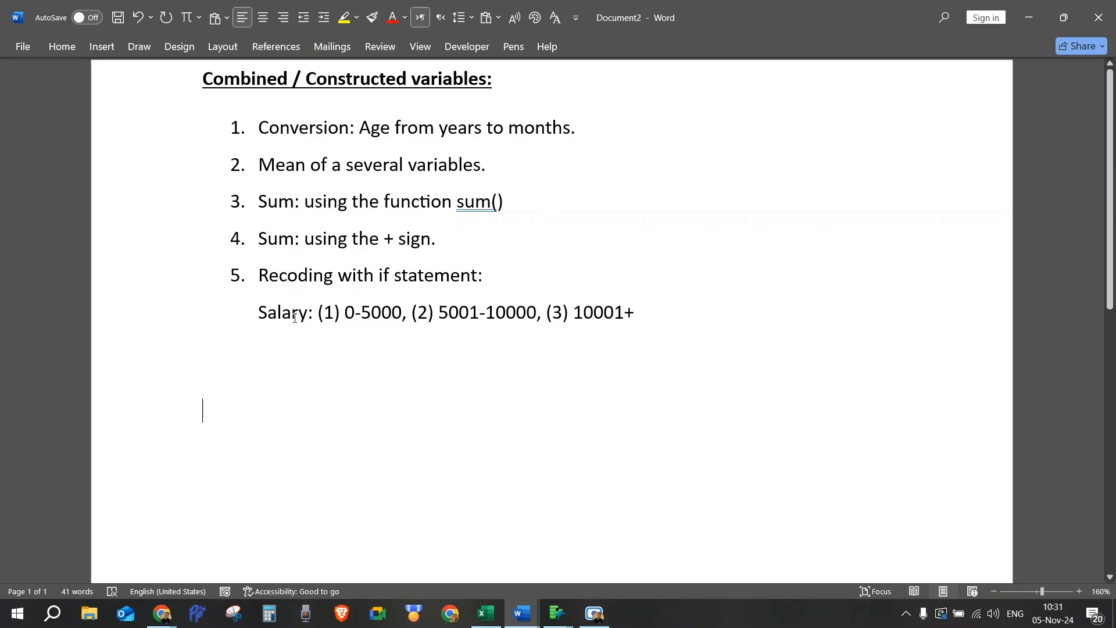
key(alt+Tab)
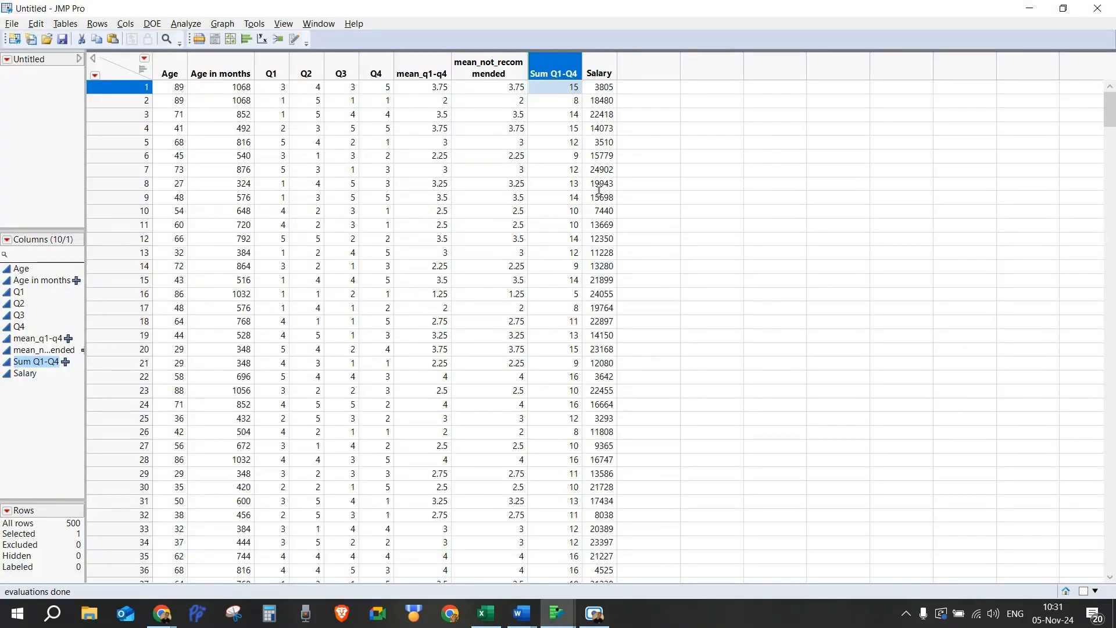
scroll(599, 192, down, 7)
scroll(599, 192, up, 7)
key(alt+Tab)
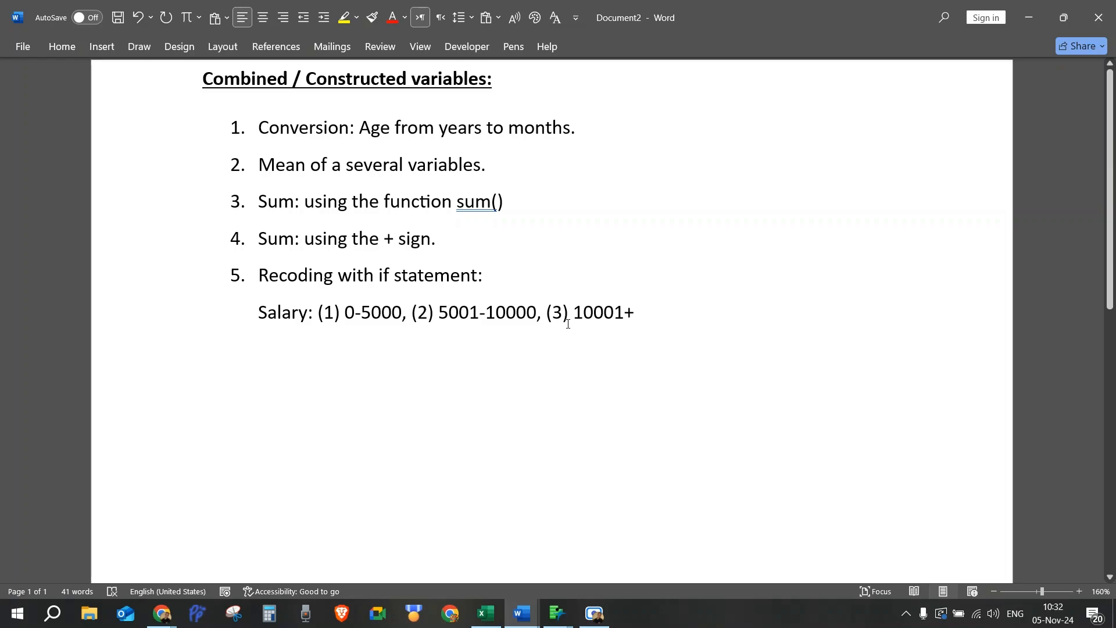
key(alt+Tab)
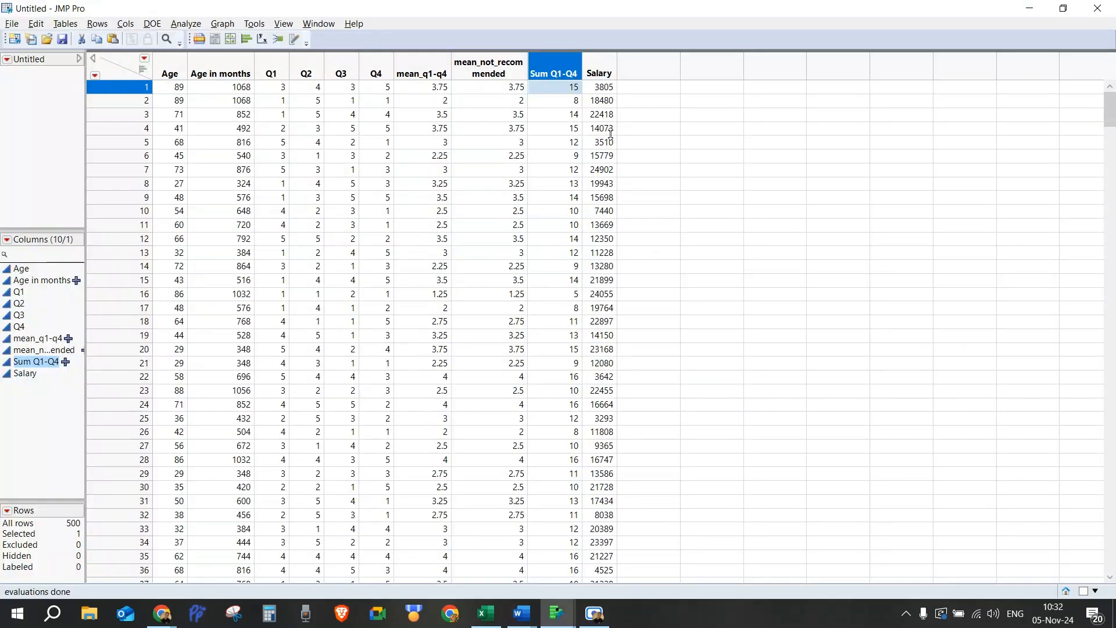
Step: Add a new column after Salary and name it Salary_Categories
double_click(641, 73)
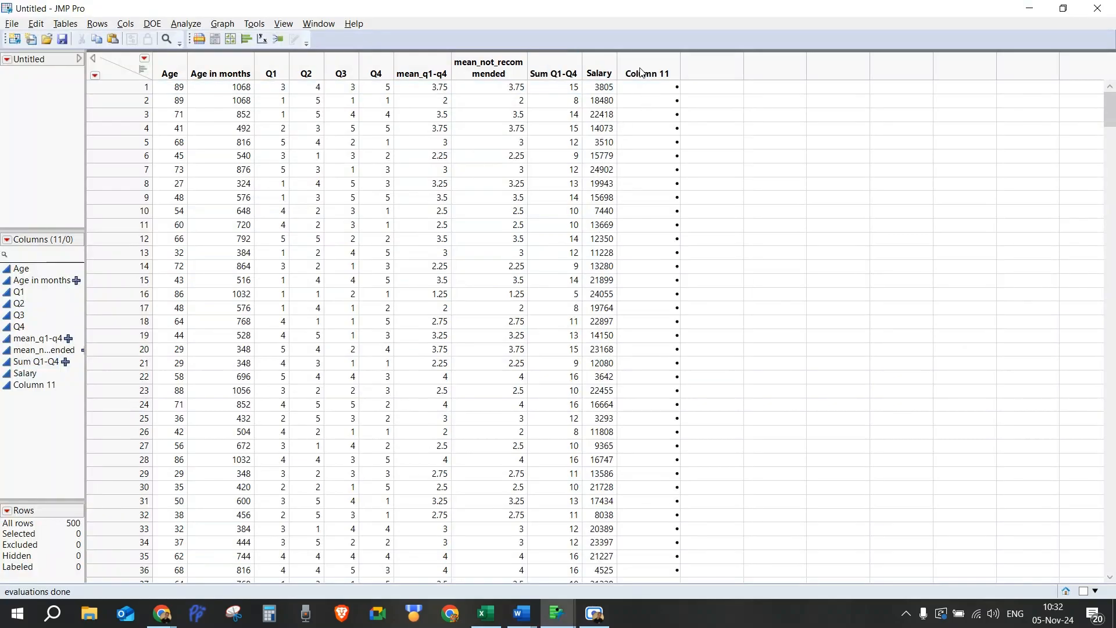
double_click(641, 72)
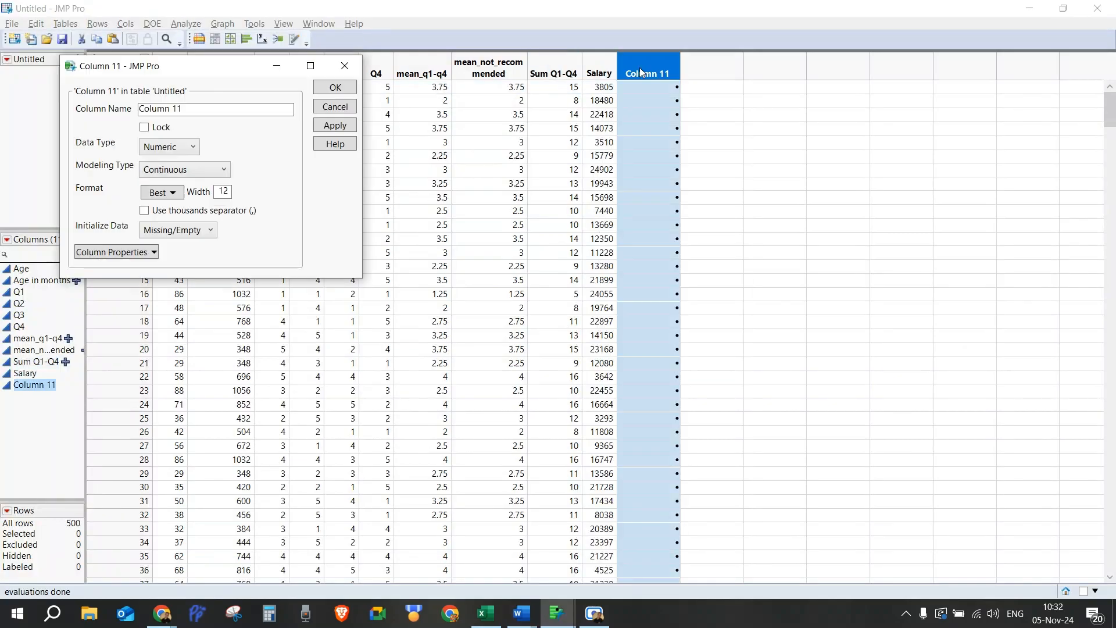
click(155, 115)
text(Salary)
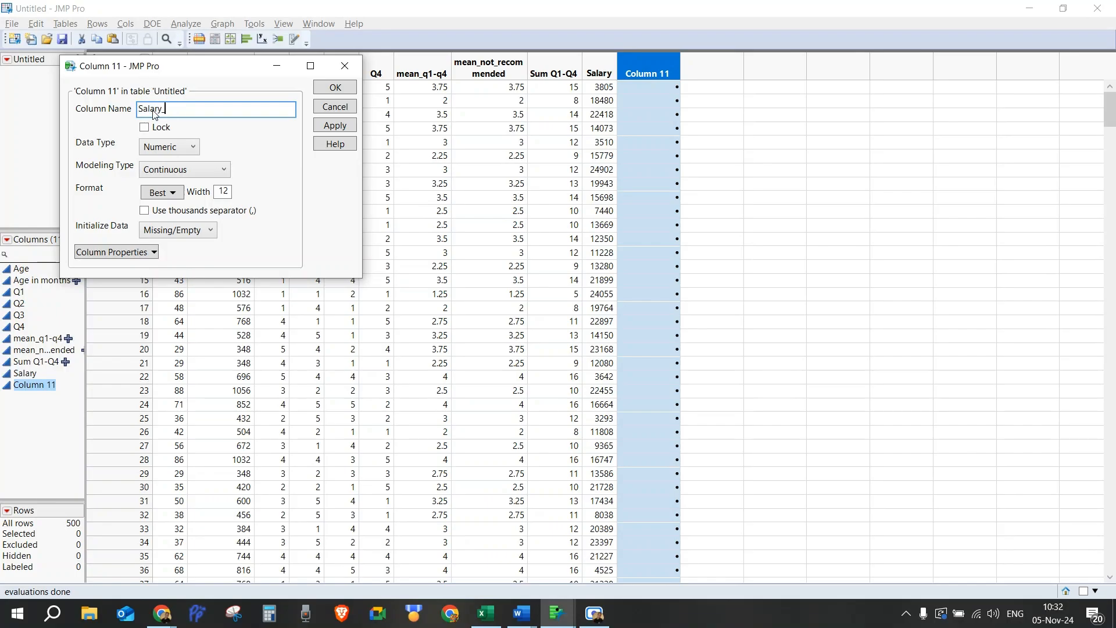
text(_Categories)
click(335, 87)
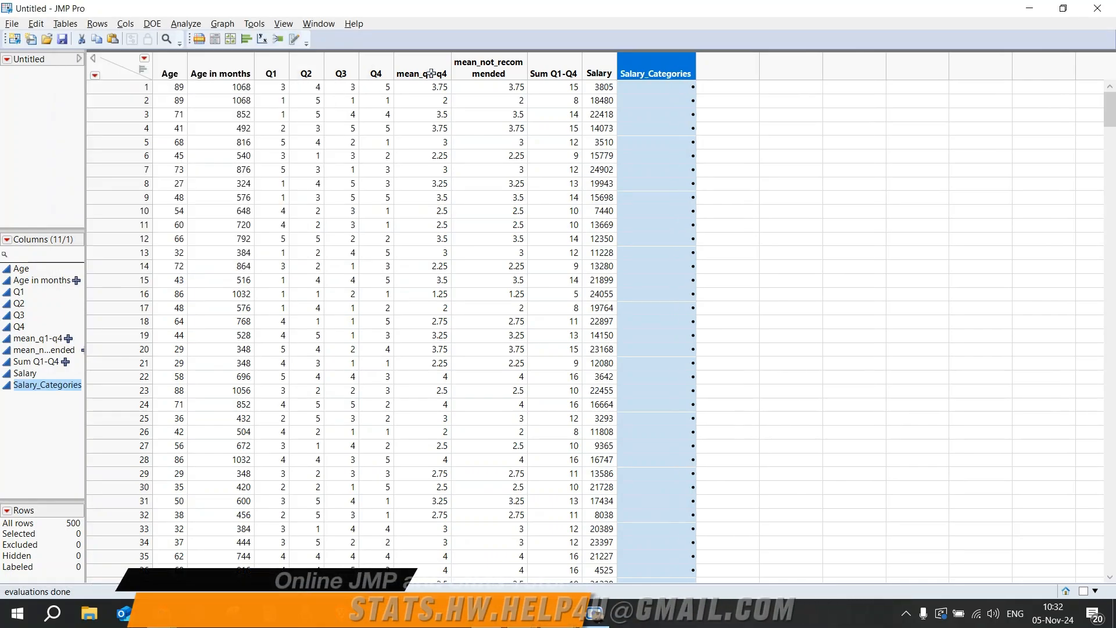
Step: Open the formula for Salary_Categories and enter an If condition returning 1 when Salary <= 5000
right_click(643, 68)
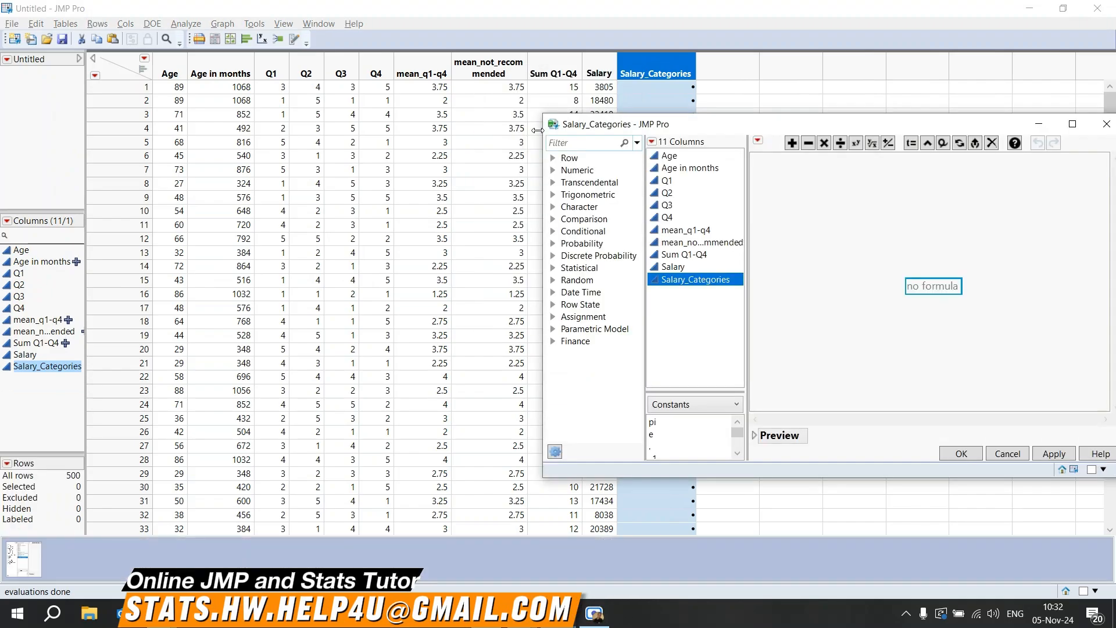
drag(854, 129, 394, 111)
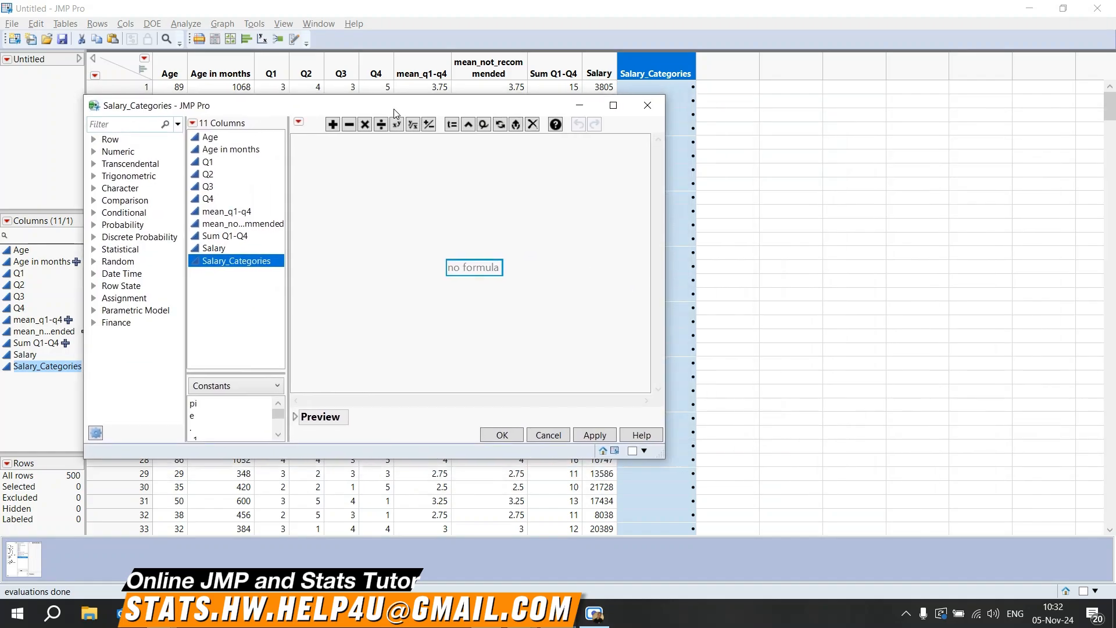
key(Return)
text(if()
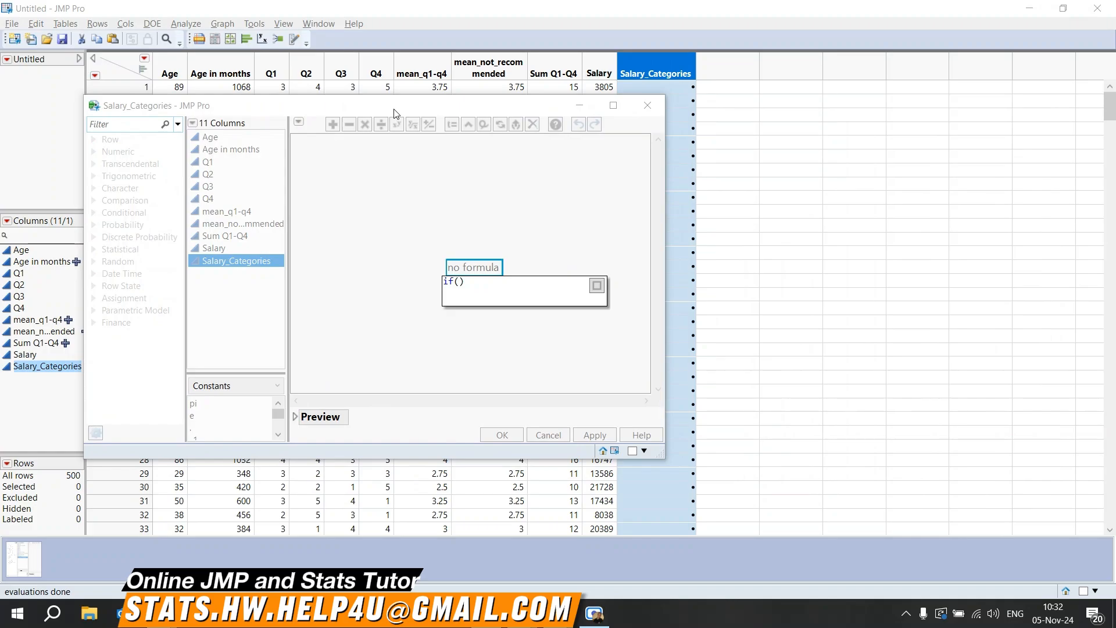
text(Salary<=5000,1,)
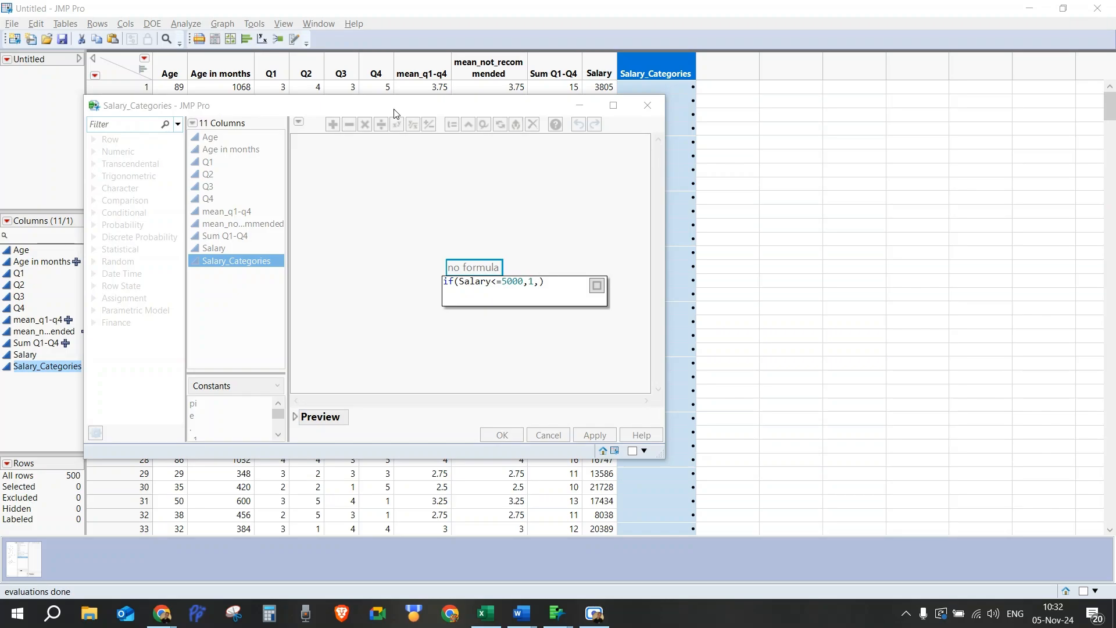
key(Return)
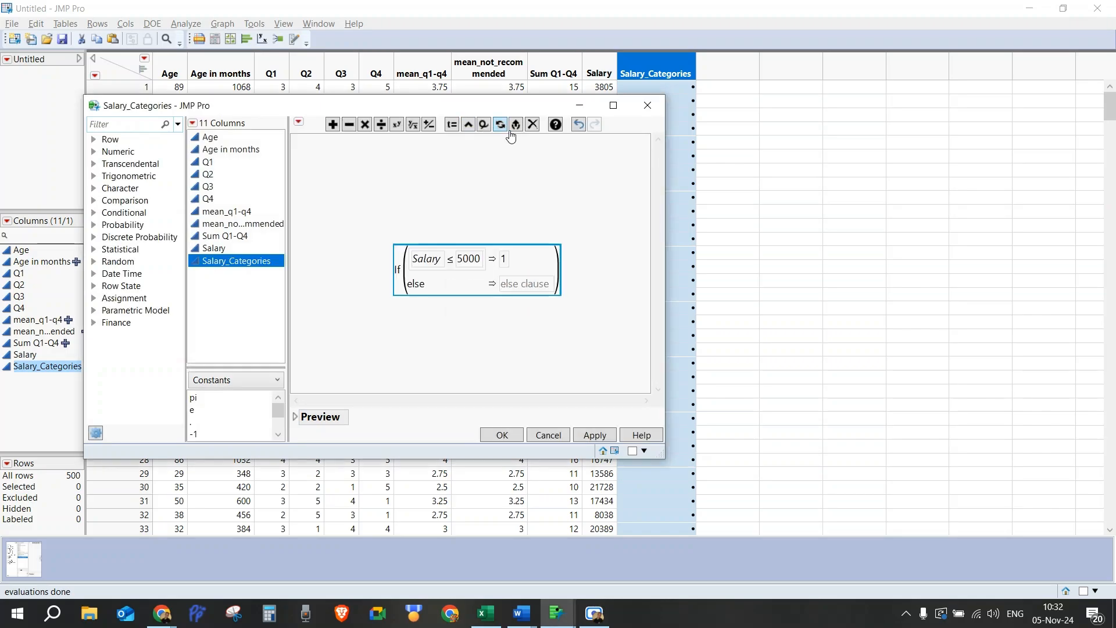
Step: Fill the else clause with If(Salary <= 10000, 2, 3) and apply the formula
click(526, 285)
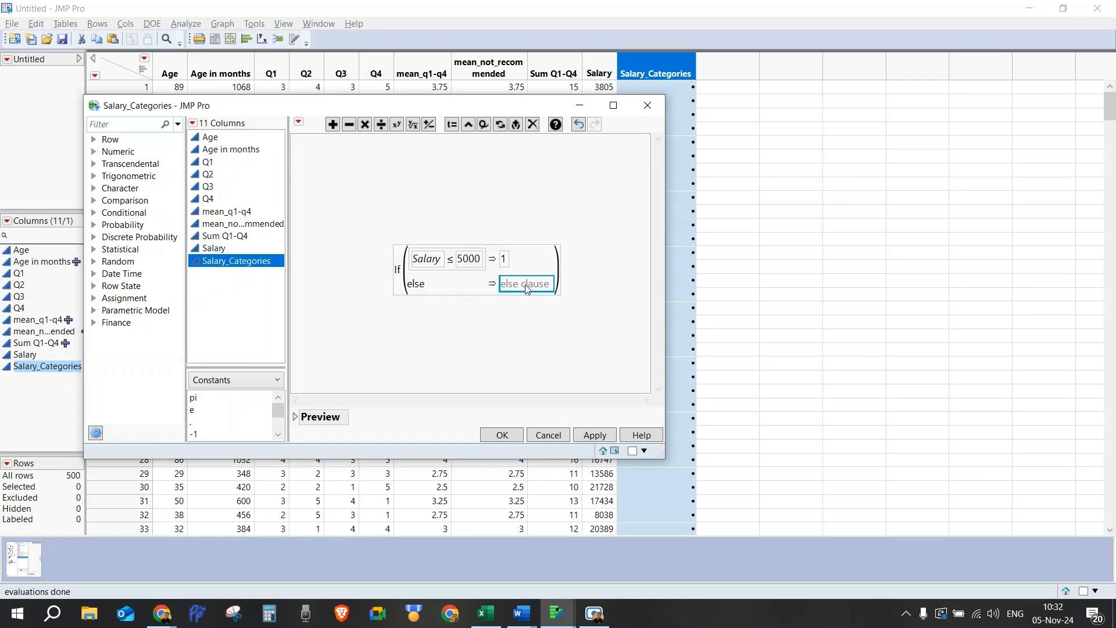
double_click(527, 289)
text(if())
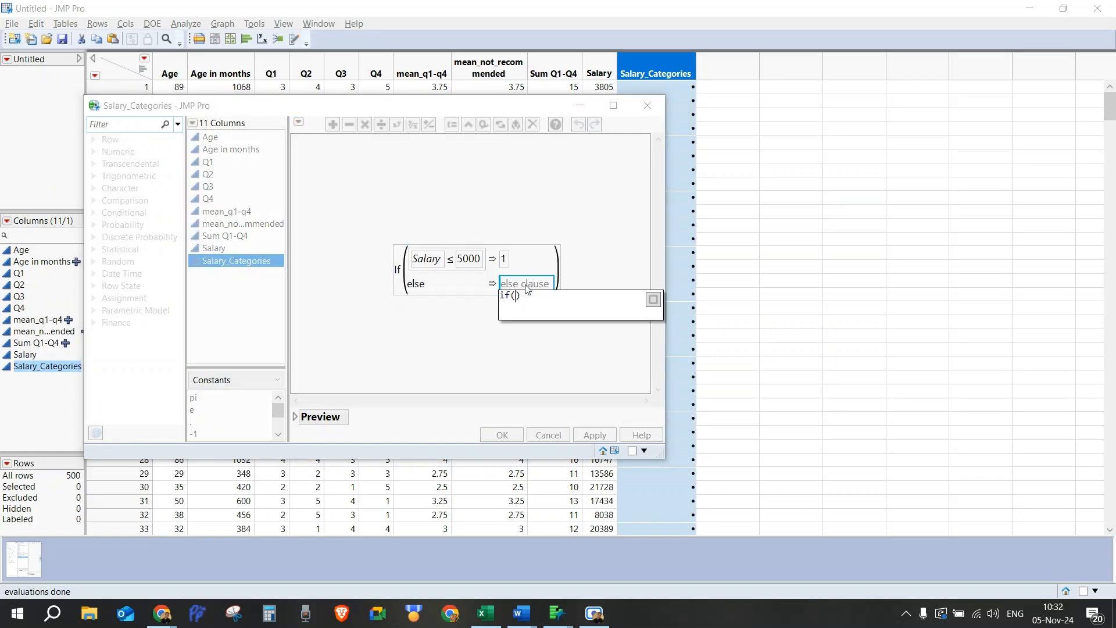
key(Left)
text(Salary<=10000,2,3)
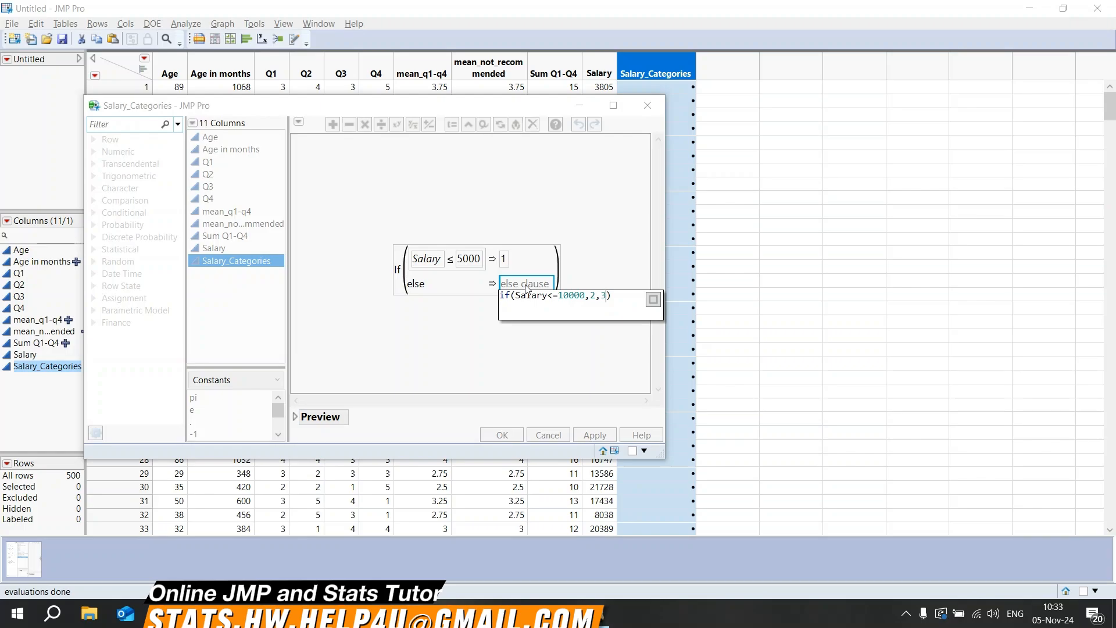
key(Return)
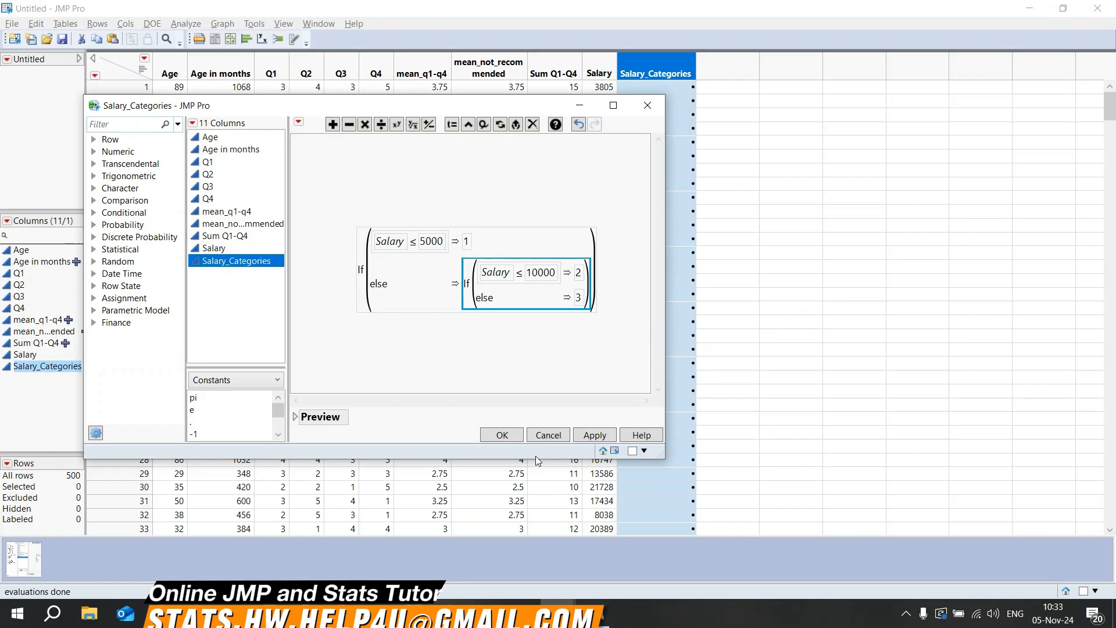
click(503, 441)
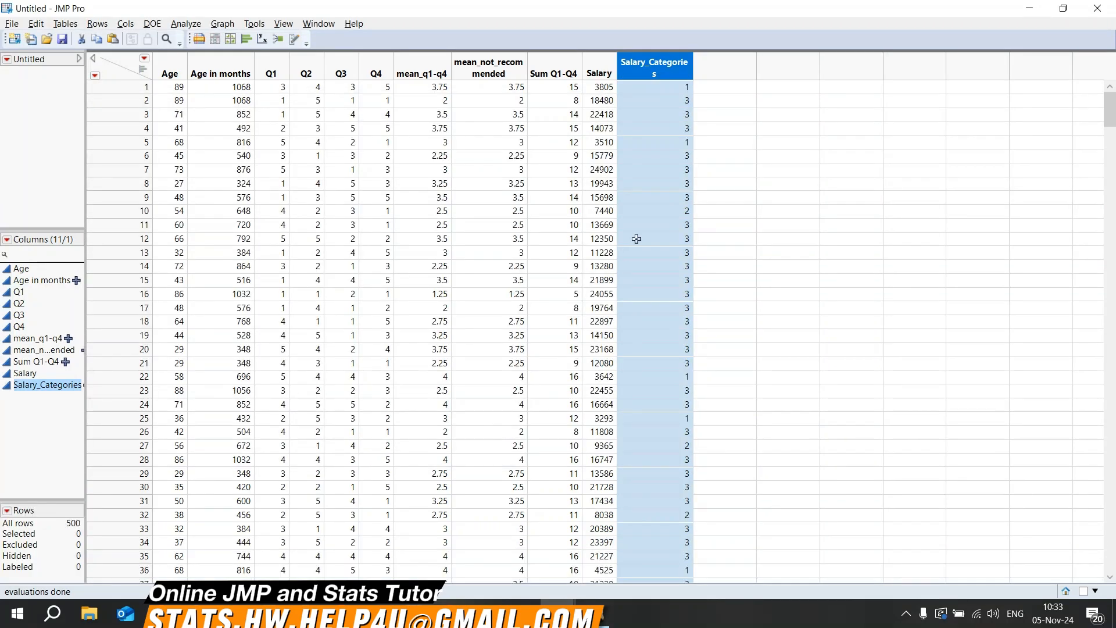
scroll(664, 410, down, 15)
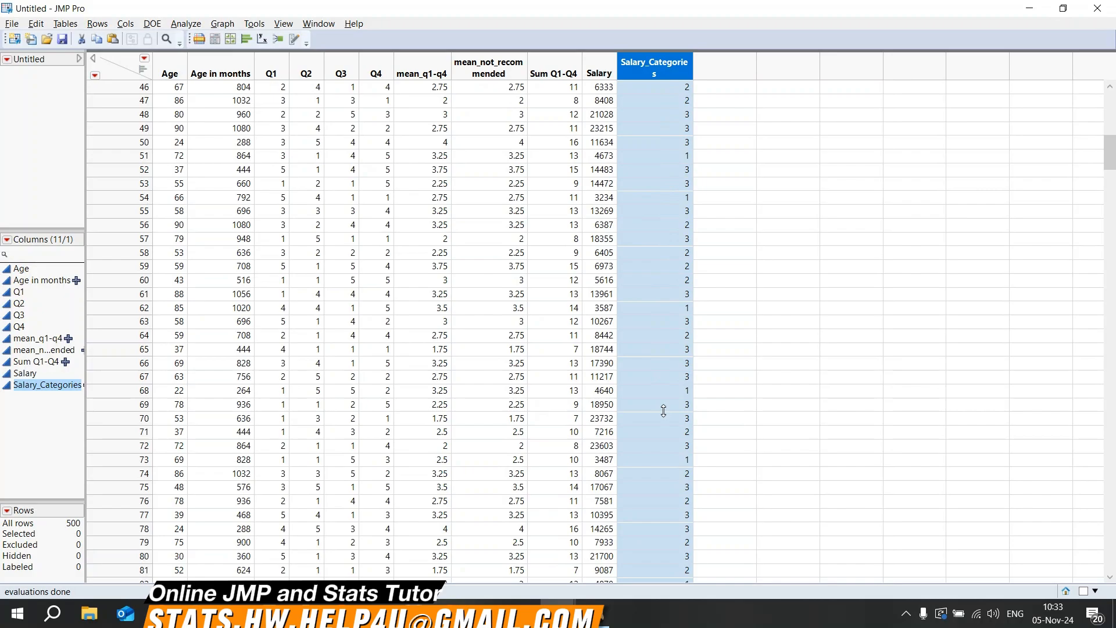
scroll(664, 410, up, 15)
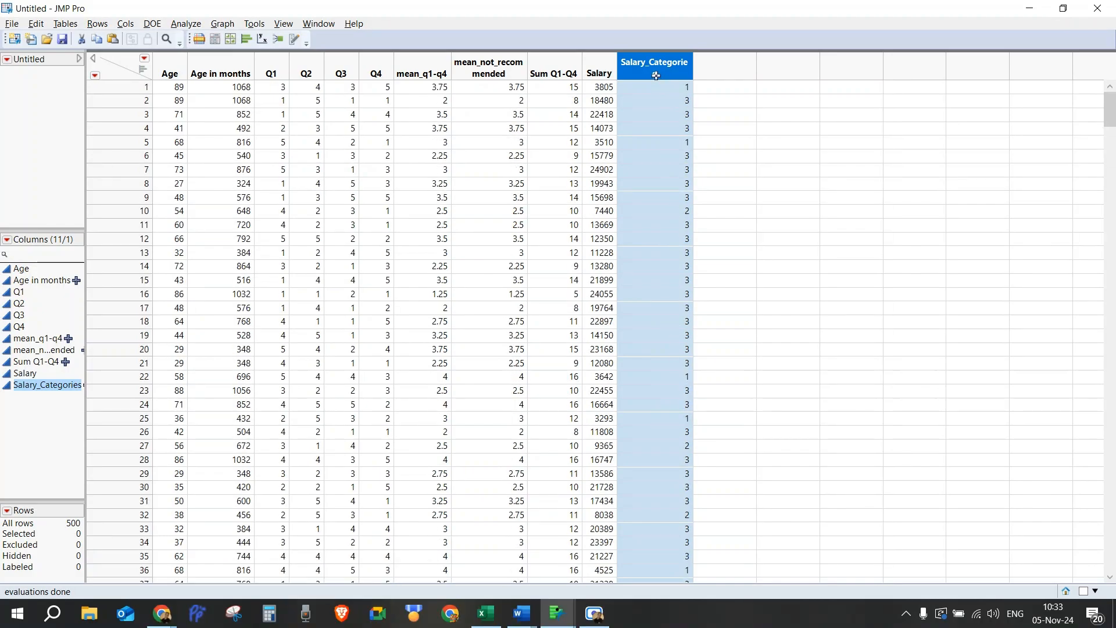
right_click(657, 73)
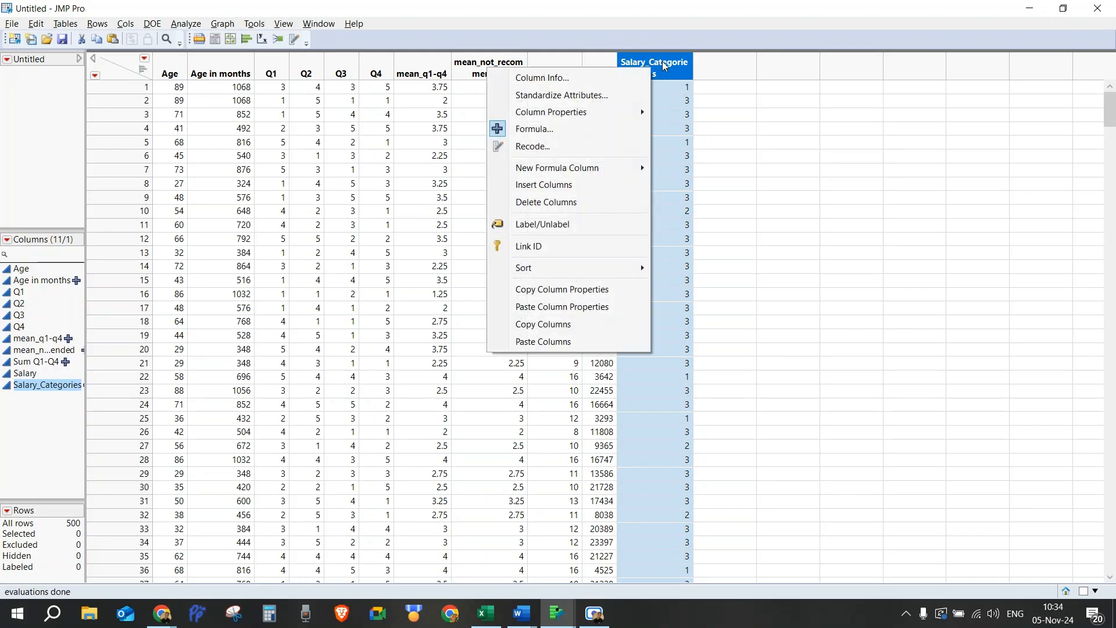
click(661, 61)
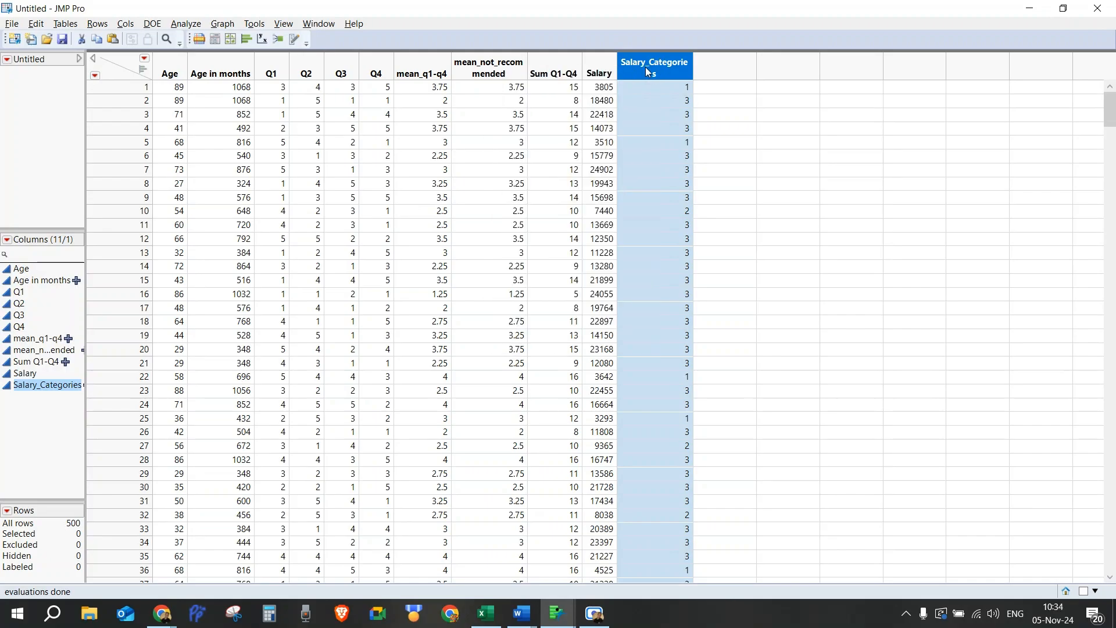
Step: Add a Value Labels property to the Salary_Categories column and label value 1 as 0-5000
double_click(645, 67)
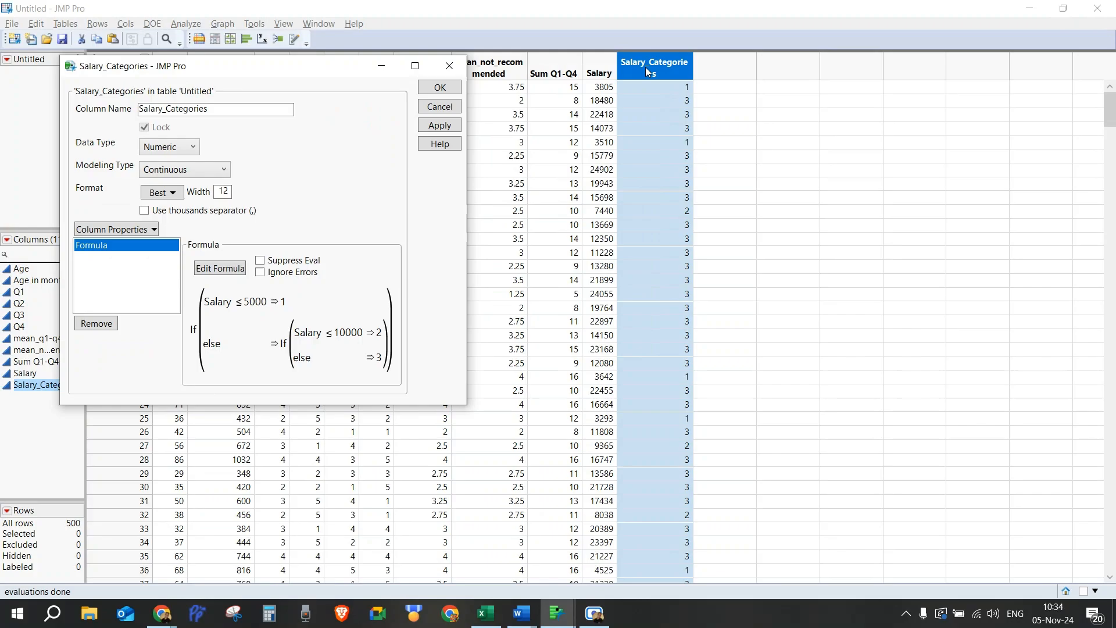
click(103, 231)
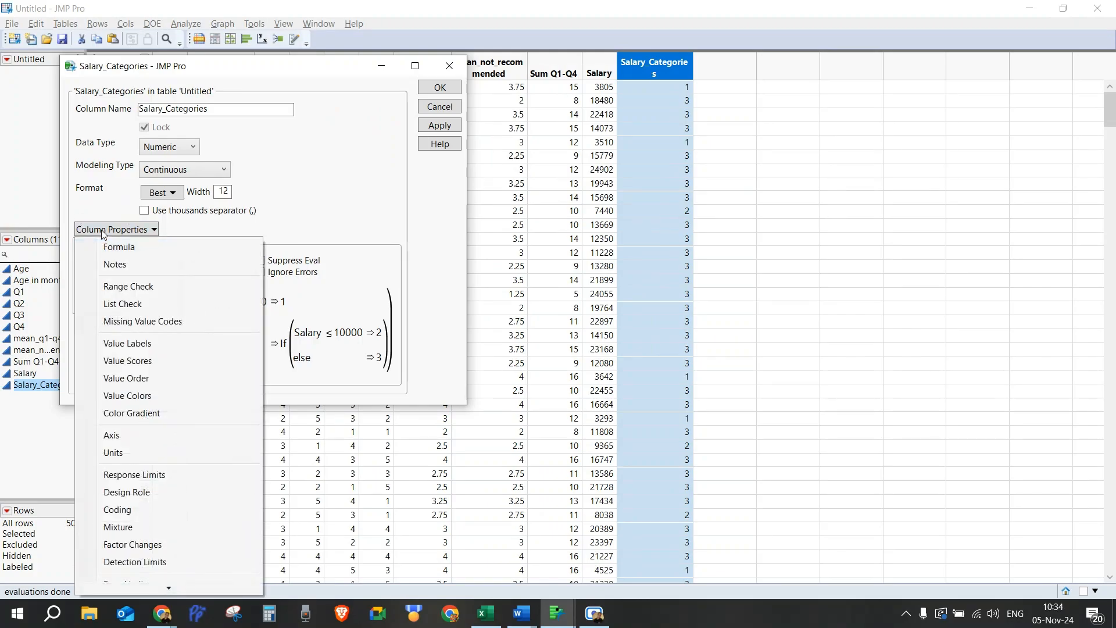
click(125, 343)
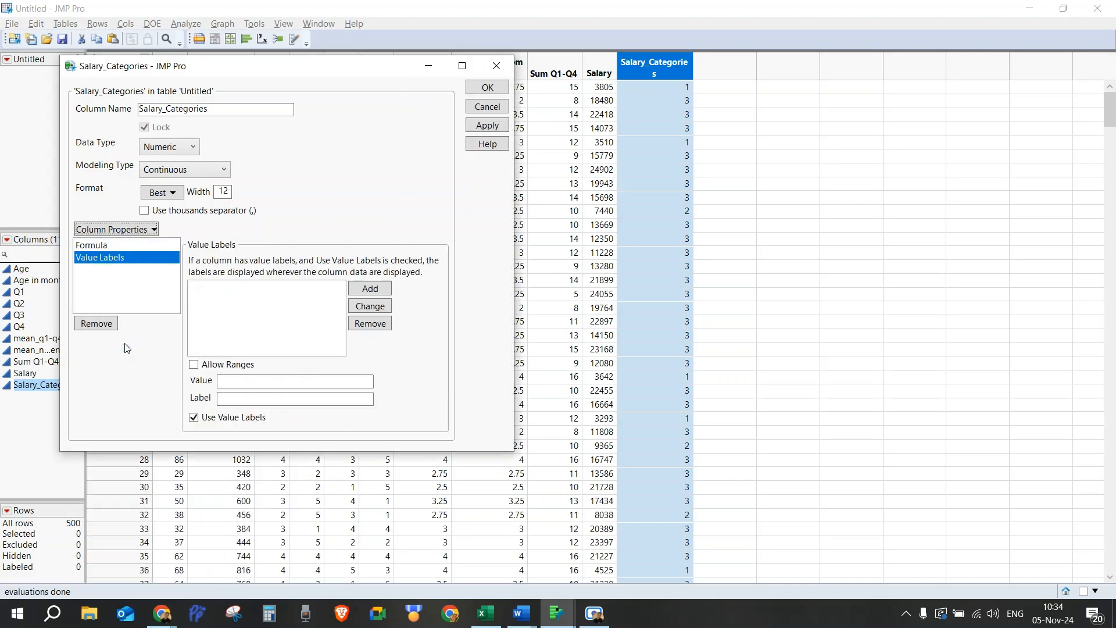
click(263, 384)
text(1)
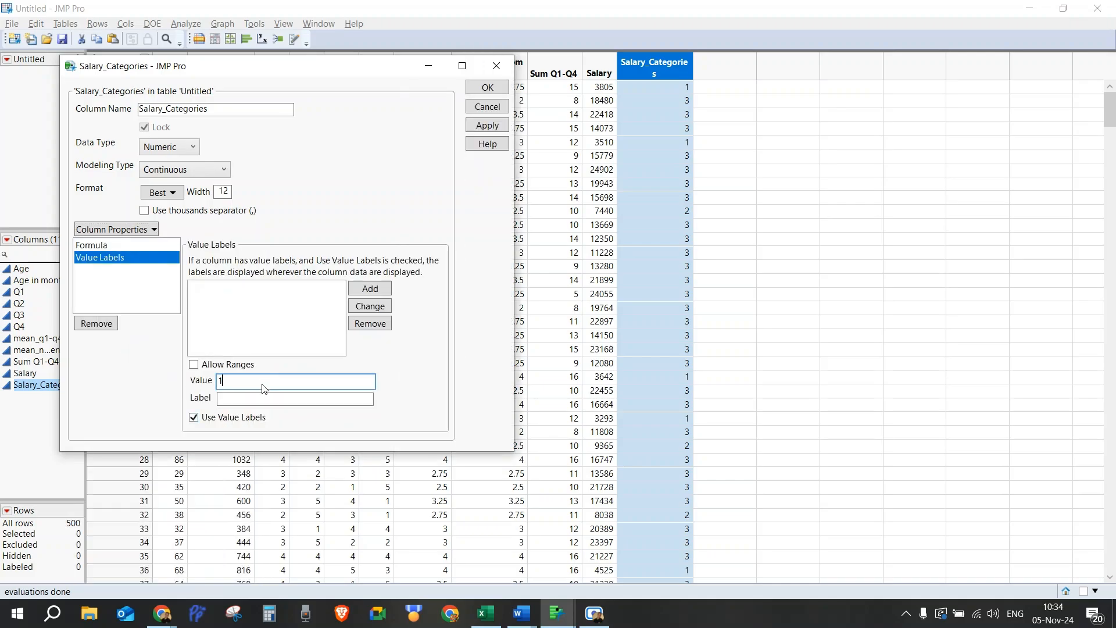
key(Tab)
text(0-5000)
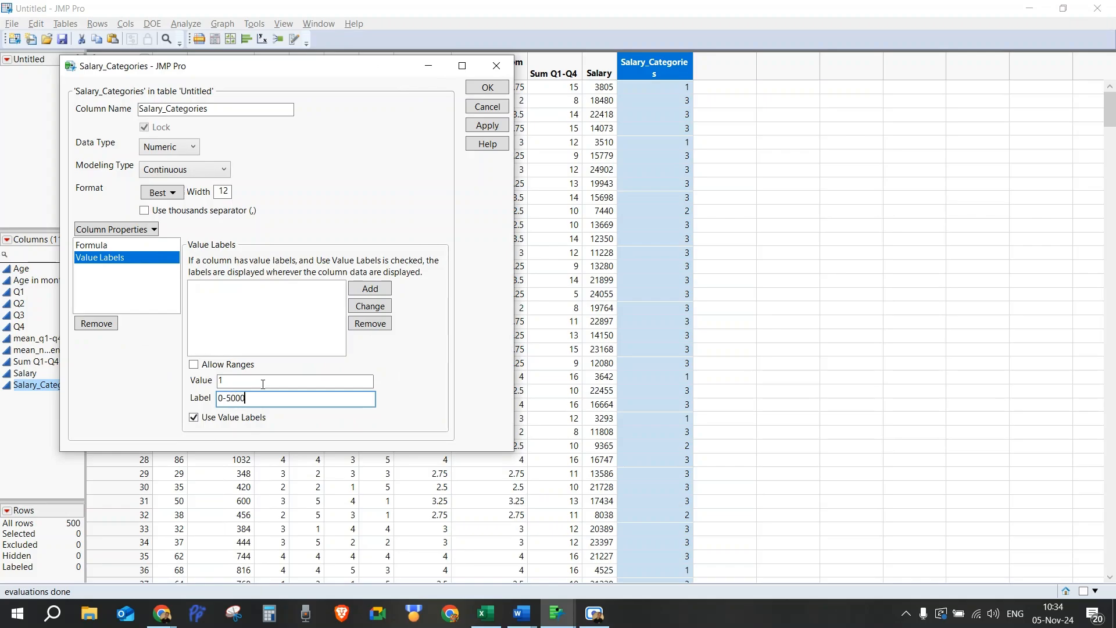
key(Return)
Step: Label value 2 as 5001-10000 and value 3 as 10001+, then confirm the column settings
text(2)
key(Tab)
text(5001-10000)
key(Return)
text(3)
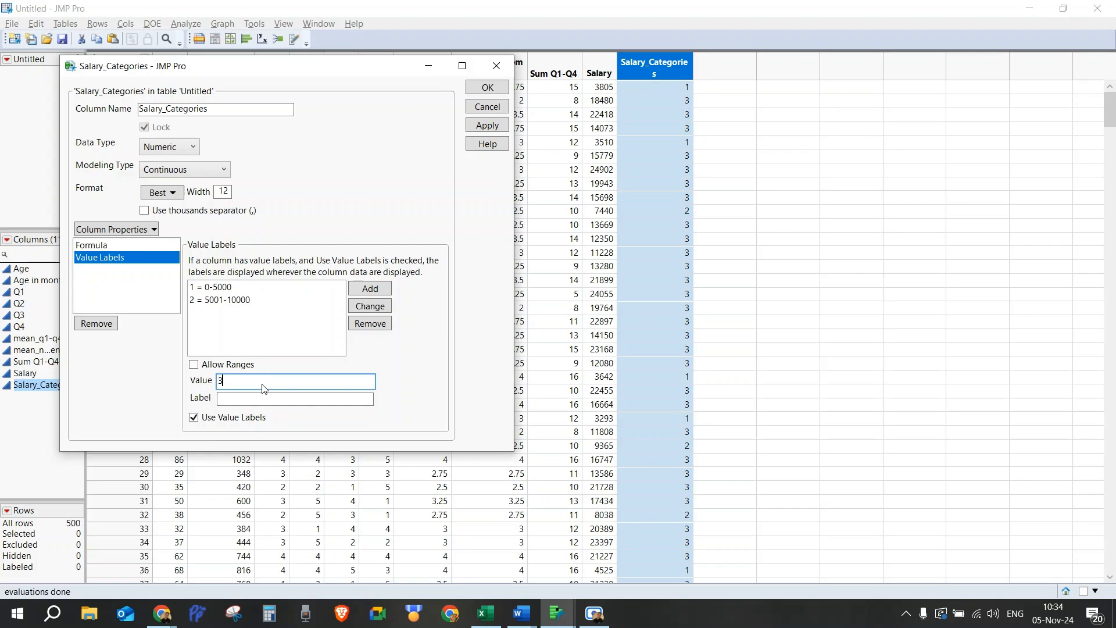
key(Tab)
text(10001+)
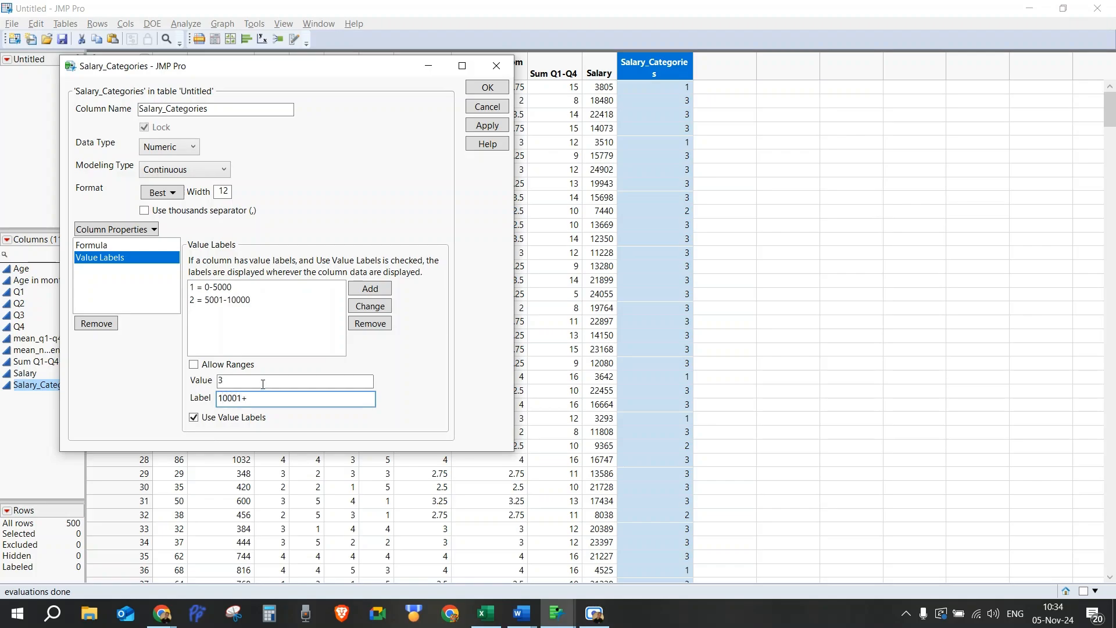
key(Return)
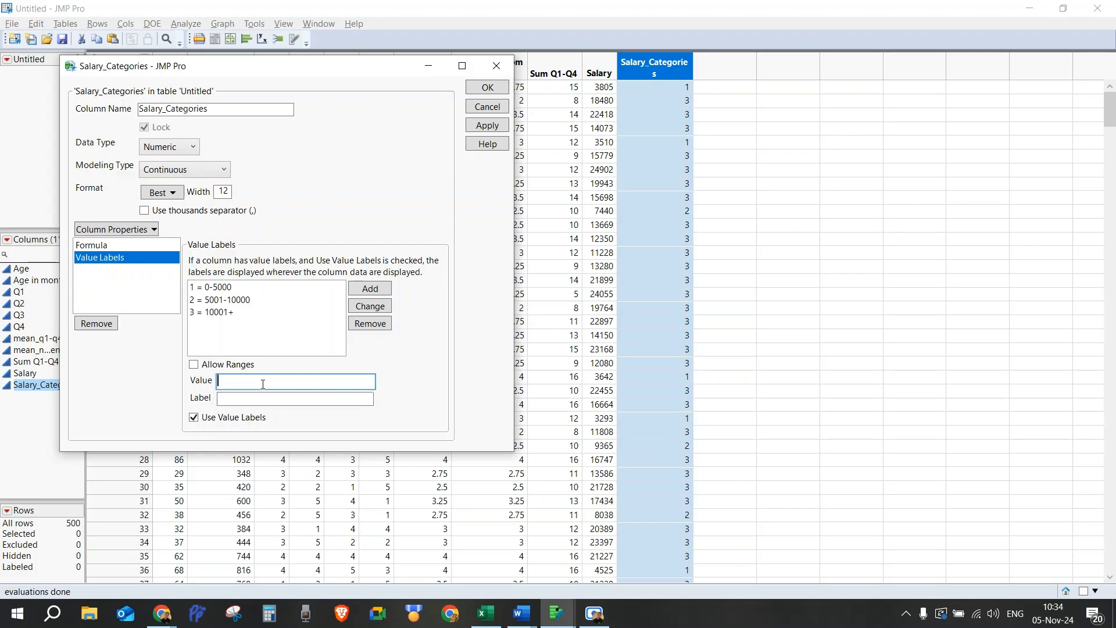
click(498, 92)
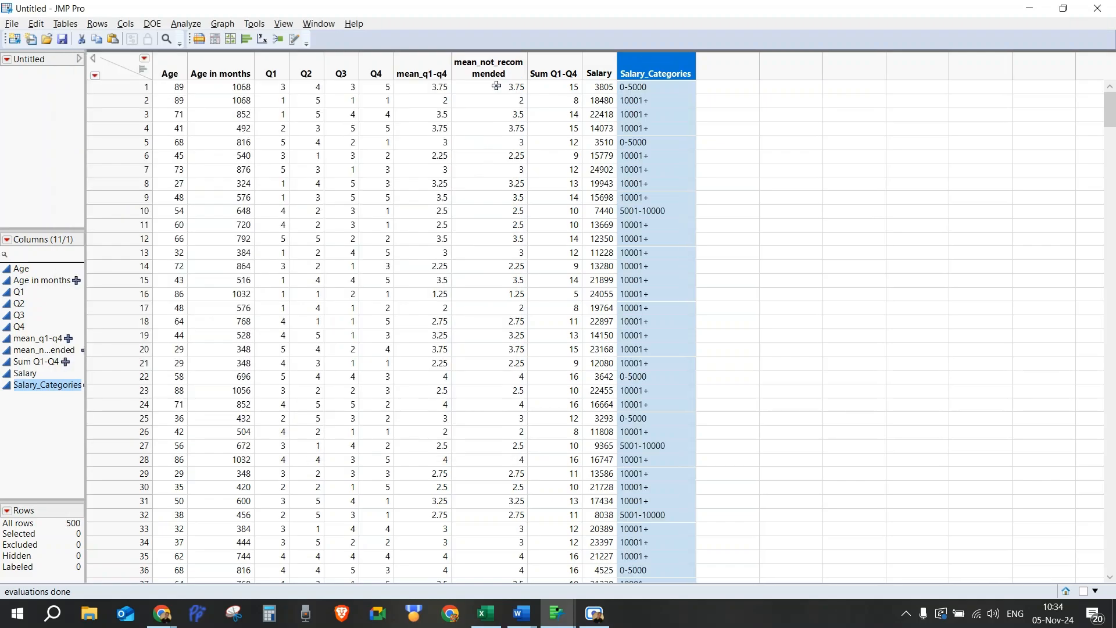